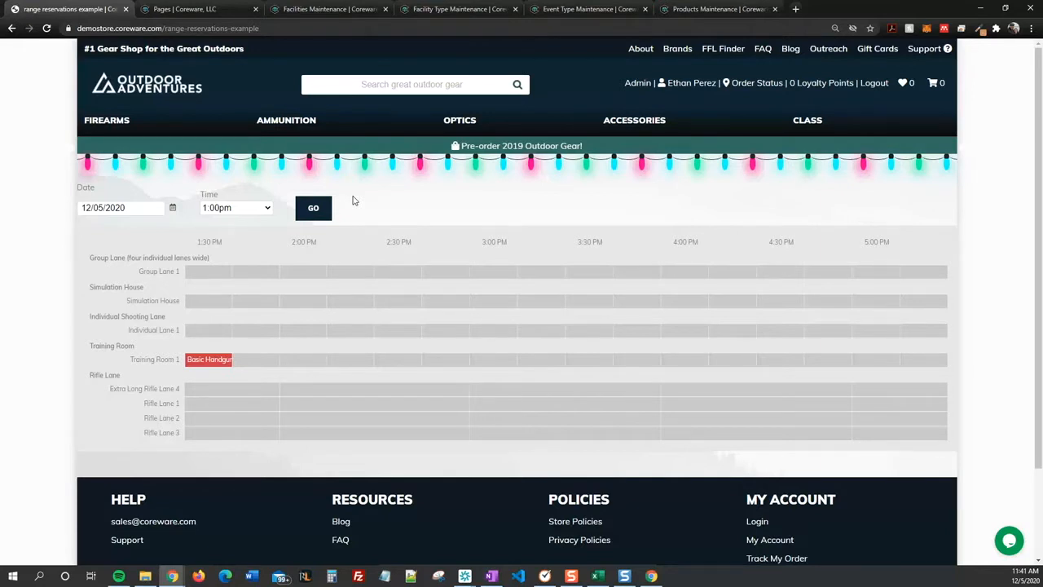
- Open the Facility Types list in the Events & Facilities section of the Coreware admin site
{"action": "triple_click", "coordinate": [95, 378]}
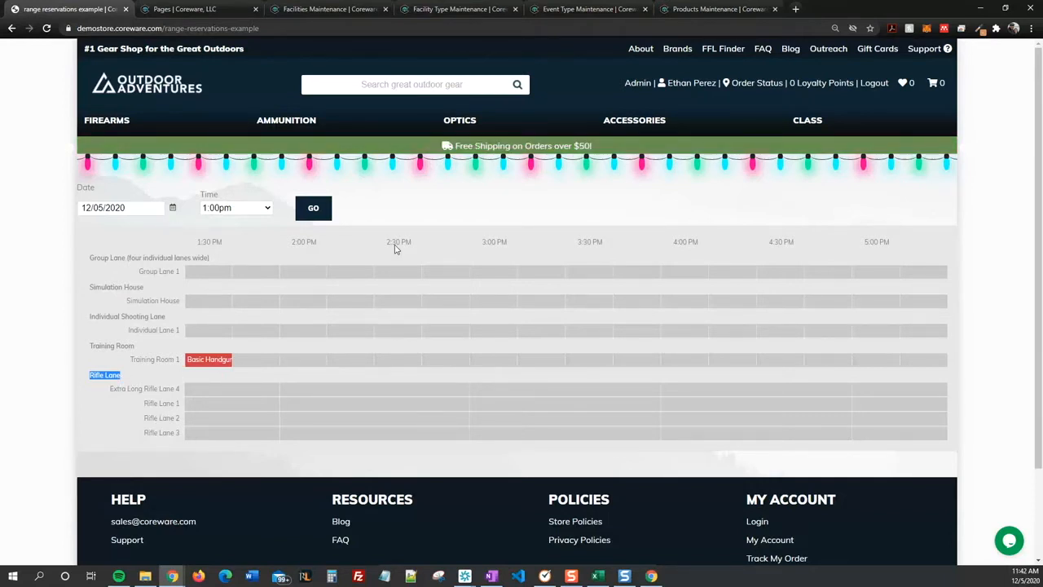
{"action": "left_click", "coordinate": [448, 9]}
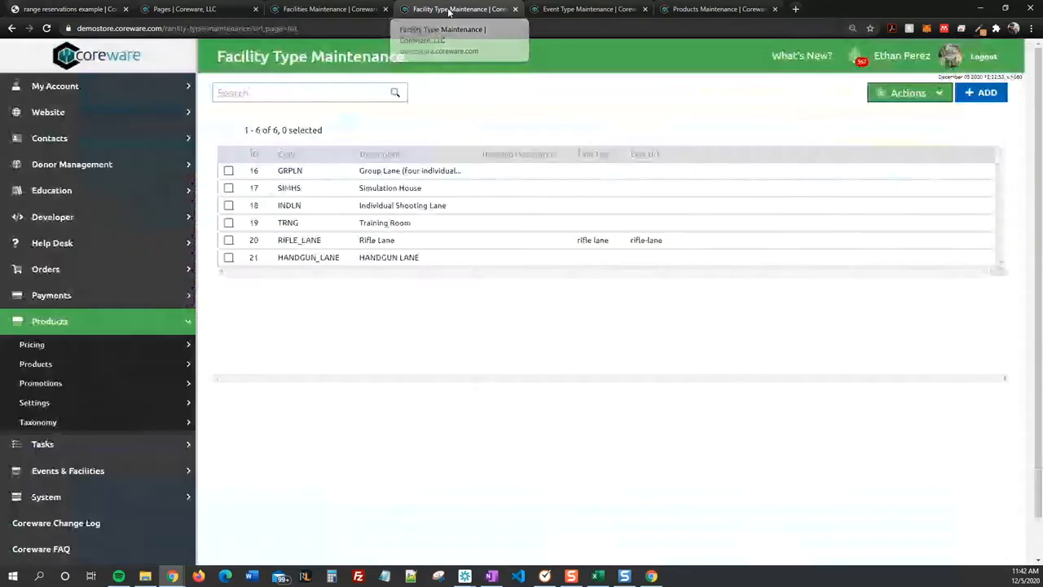
{"action": "left_click", "coordinate": [140, 321]}
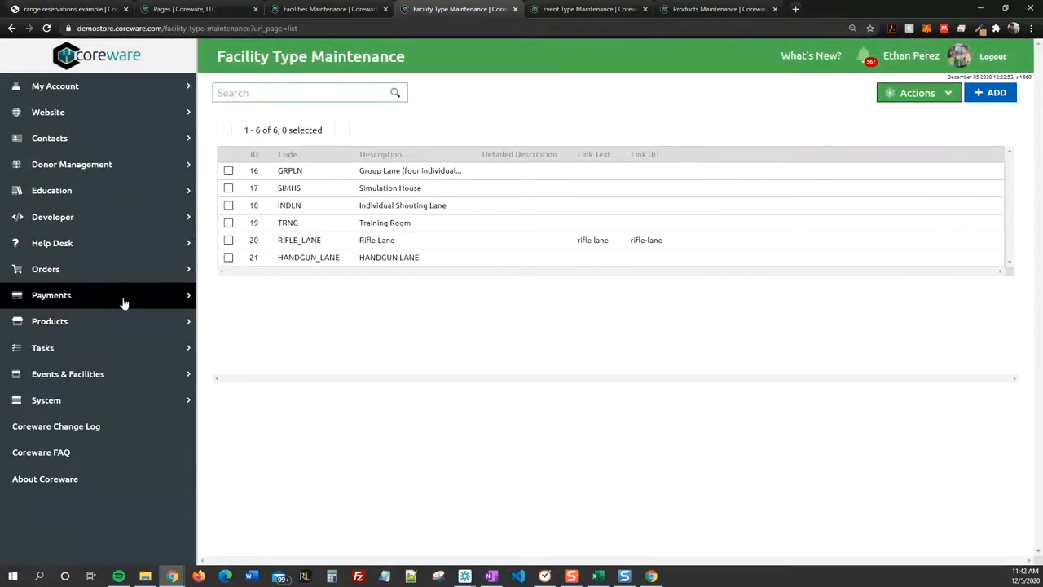
{"action": "left_click", "coordinate": [148, 377]}
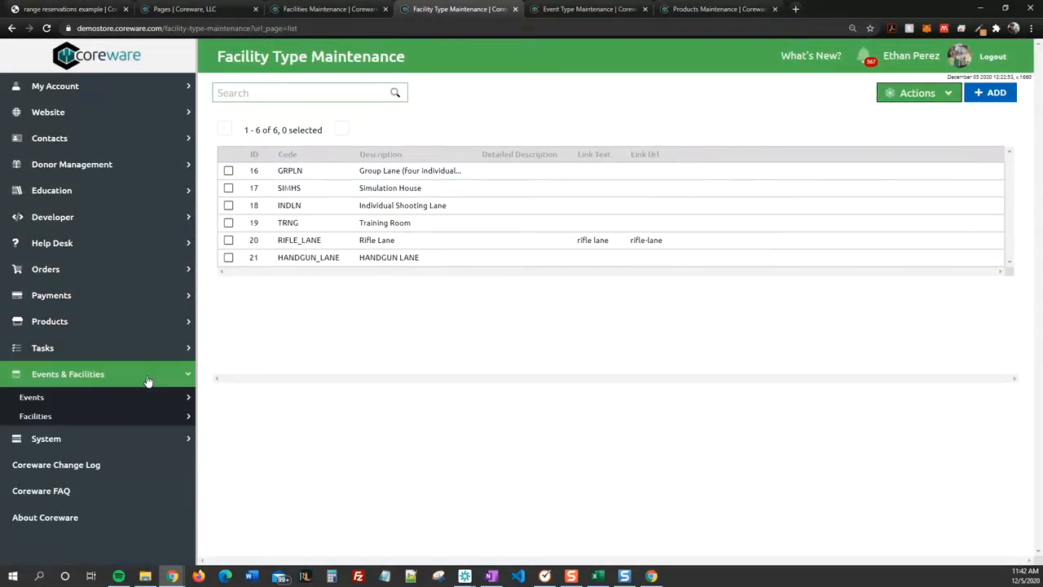
{"action": "left_click", "coordinate": [92, 418]}
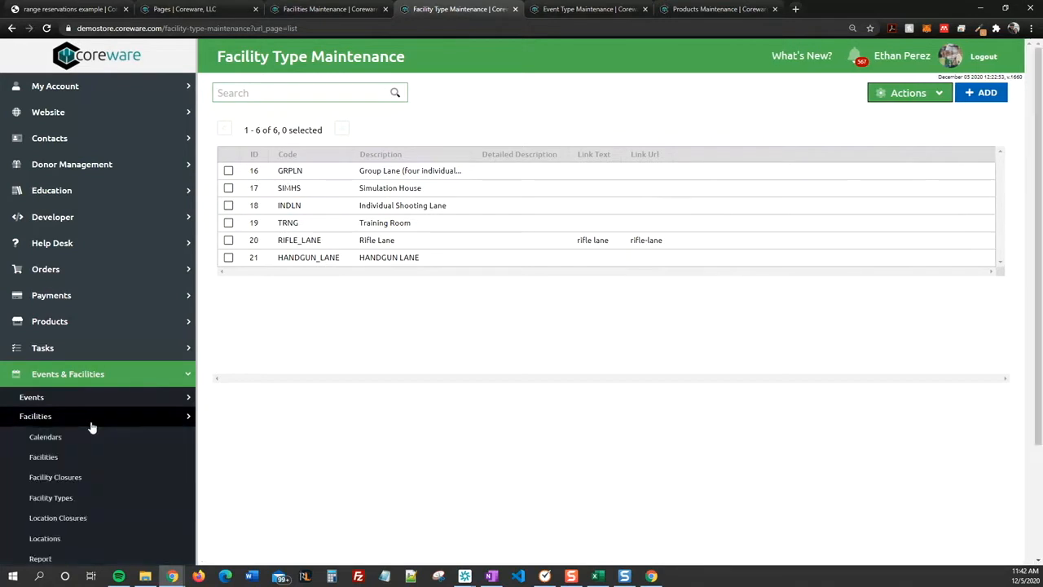
{"action": "left_click", "coordinate": [84, 498]}
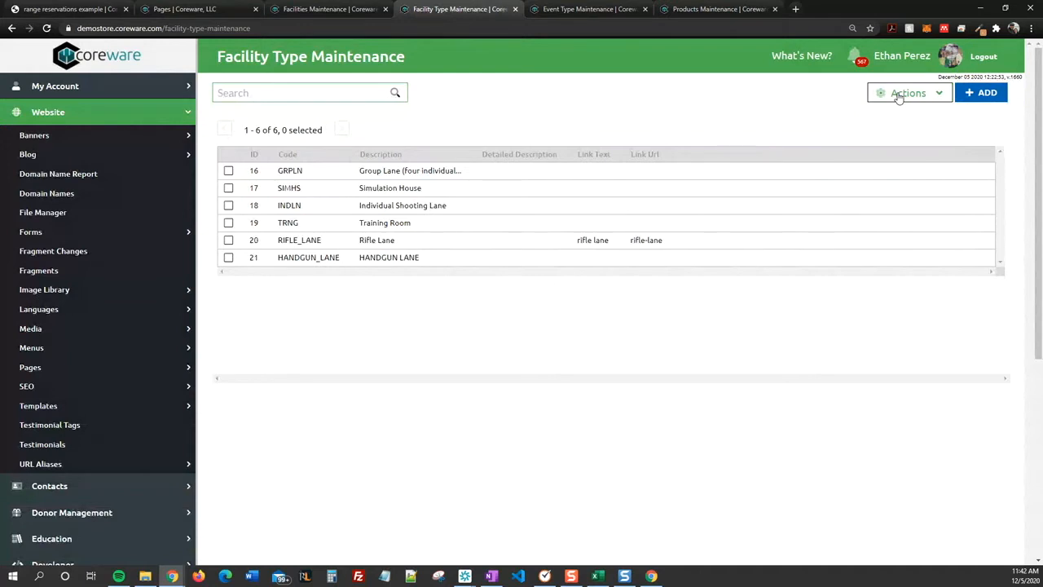
- In the facility type list preferences, enable Stay on record after save, add the Sort Order list column, and save
{"action": "left_click", "coordinate": [900, 97]}
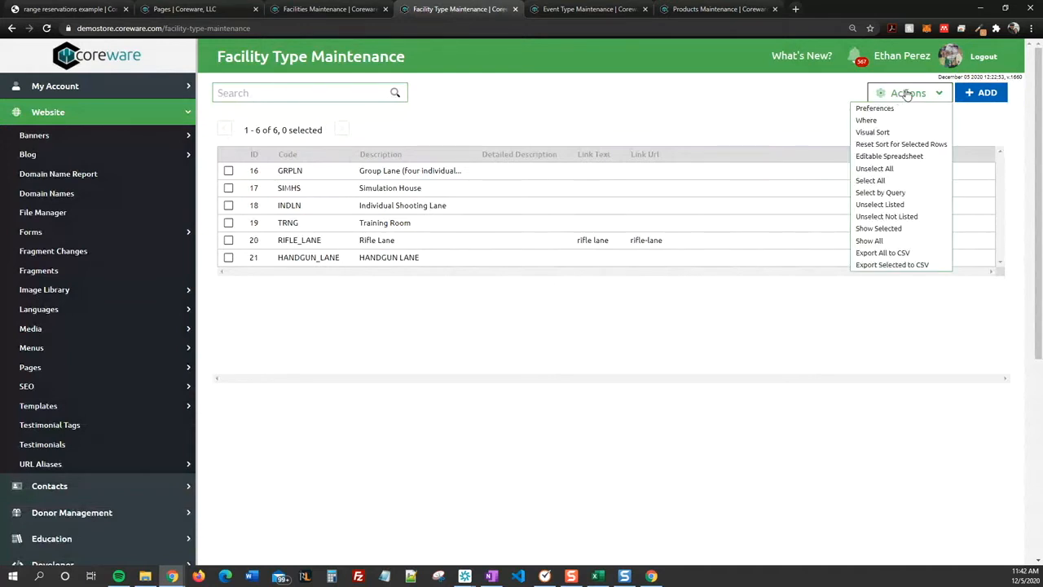
{"action": "left_click", "coordinate": [908, 94]}
{"action": "left_click", "coordinate": [908, 95]}
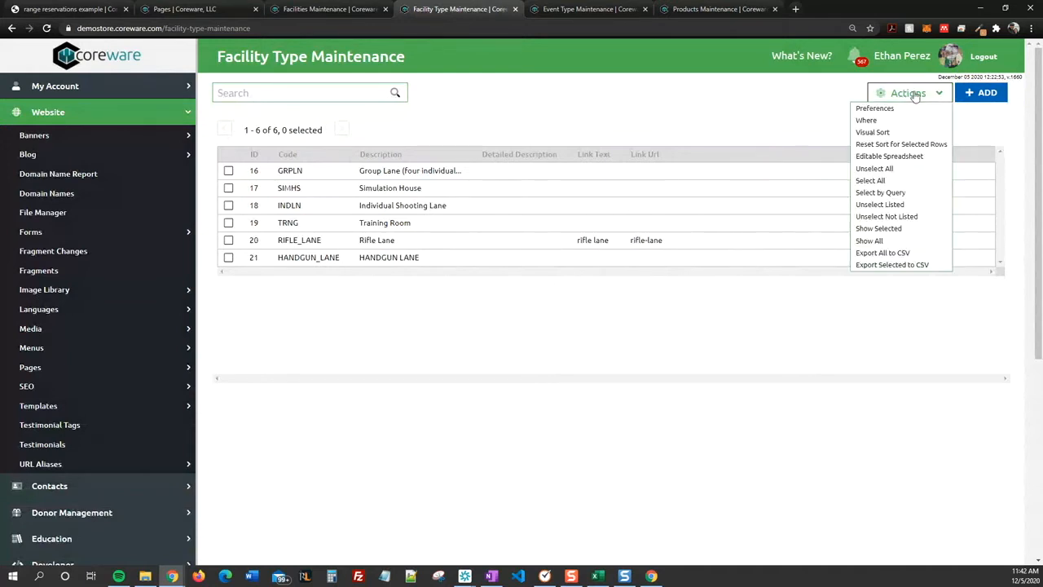
{"action": "left_click", "coordinate": [876, 110]}
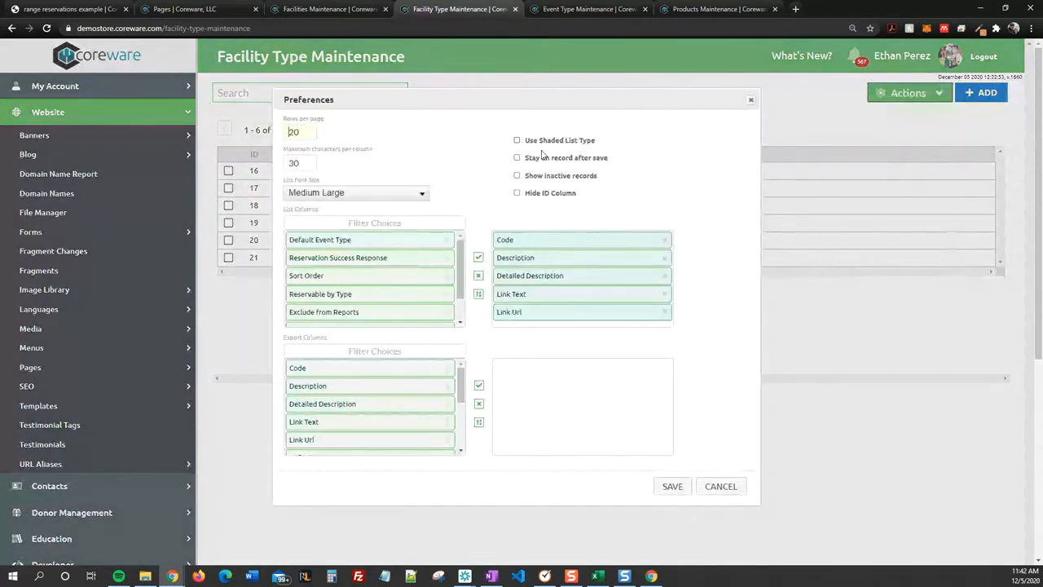
{"action": "left_click", "coordinate": [518, 159]}
{"action": "scroll", "coordinate": [542, 273], "scroll_direction": "down", "scroll_amount": 2}
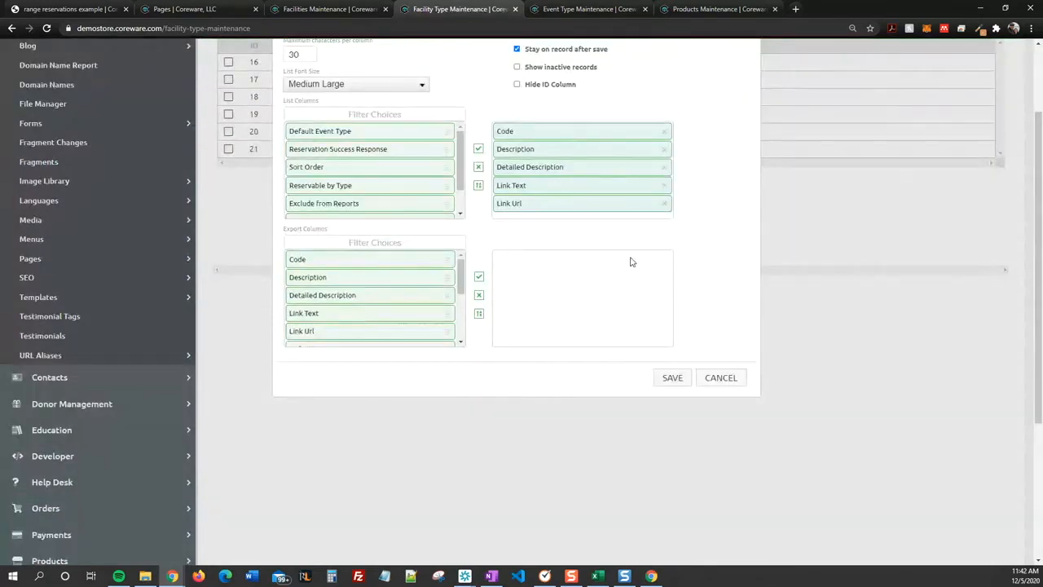
{"action": "scroll", "coordinate": [623, 277], "scroll_direction": "up", "scroll_amount": 1}
{"action": "scroll", "coordinate": [562, 273], "scroll_direction": "up", "scroll_amount": 1}
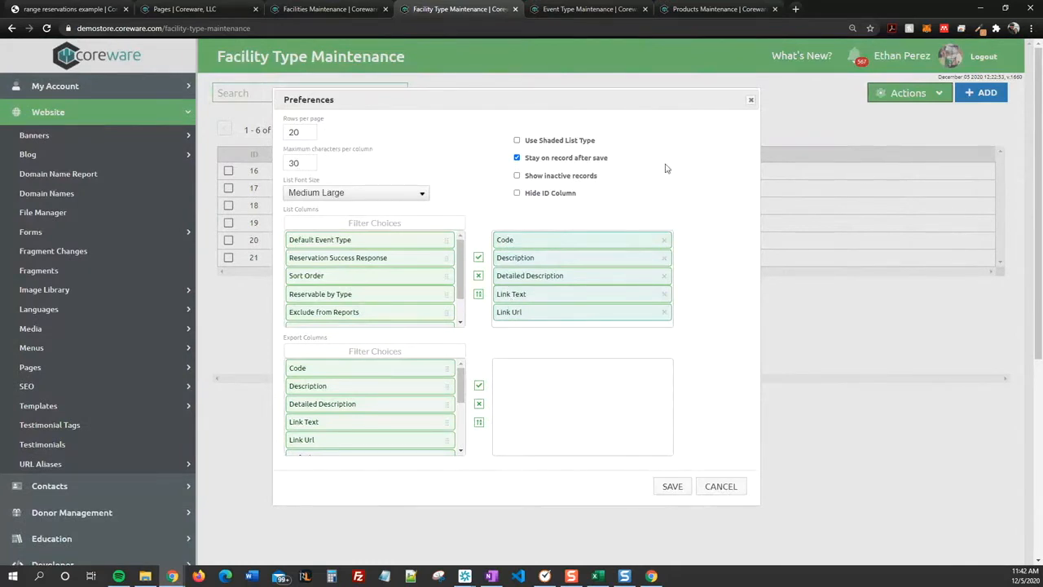
{"action": "left_click", "coordinate": [336, 277]}
{"action": "scroll", "coordinate": [573, 324], "scroll_direction": "down", "scroll_amount": 1}
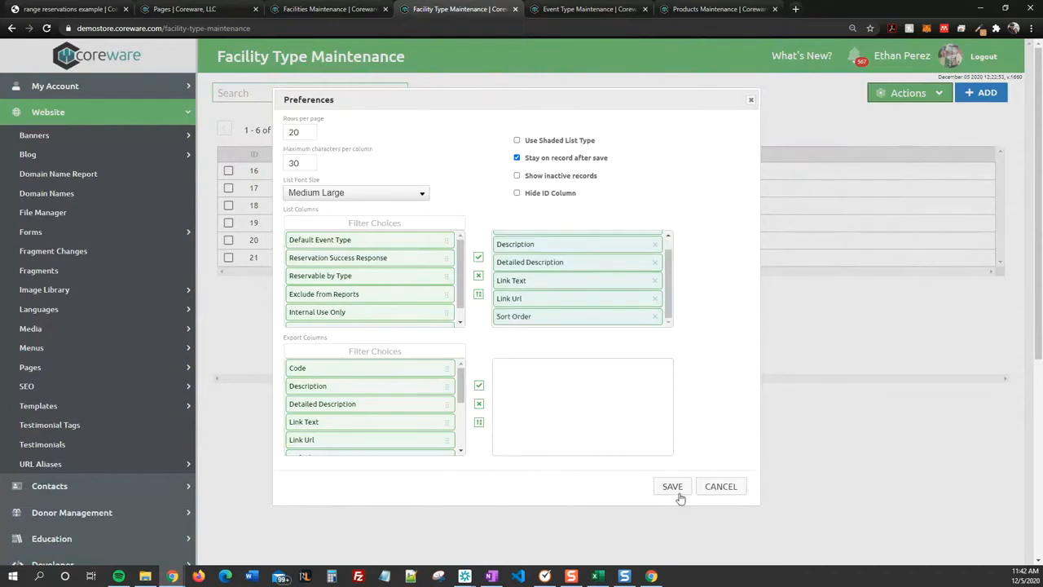
{"action": "left_click", "coordinate": [672, 487]}
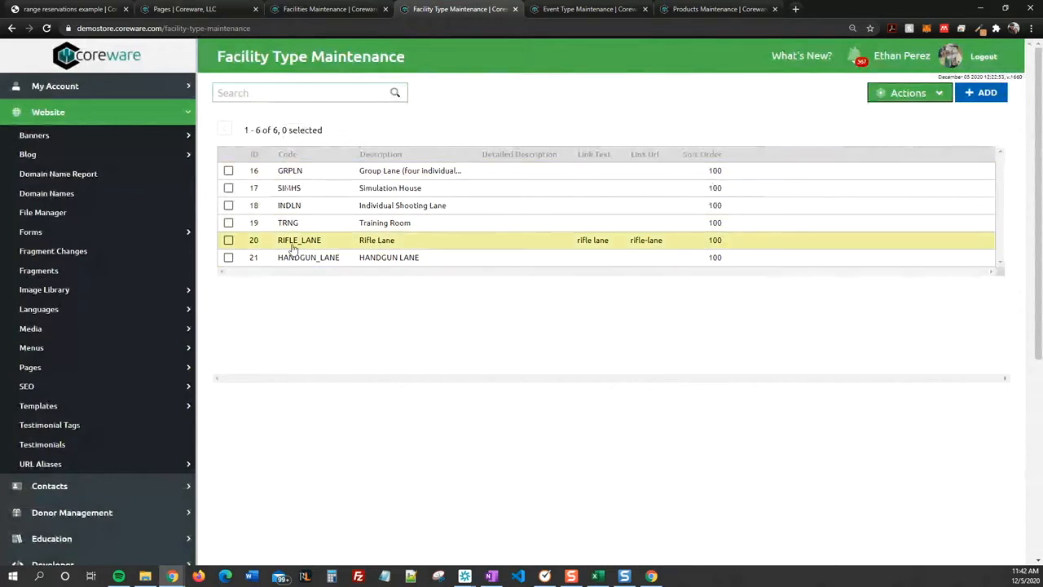
- Set the Rifle Lane facility type's sort order to 10 and save the record
{"action": "left_click", "coordinate": [536, 249]}
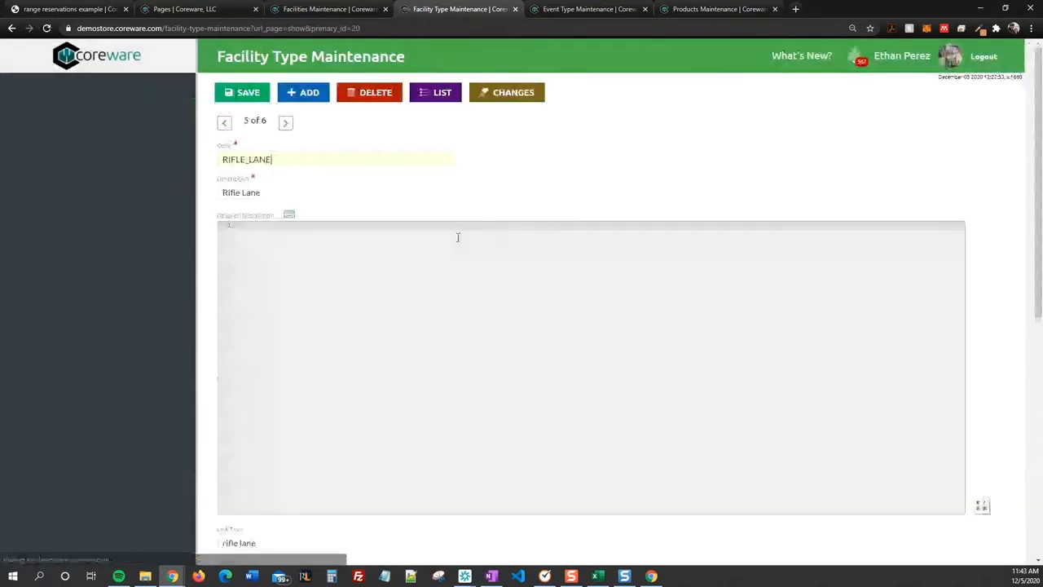
{"action": "scroll", "coordinate": [418, 431], "scroll_direction": "down", "scroll_amount": 3}
{"action": "scroll", "coordinate": [418, 431], "scroll_direction": "down", "scroll_amount": 1}
{"action": "left_click", "coordinate": [271, 328]}
{"action": "key", "text": "BackSpace"}
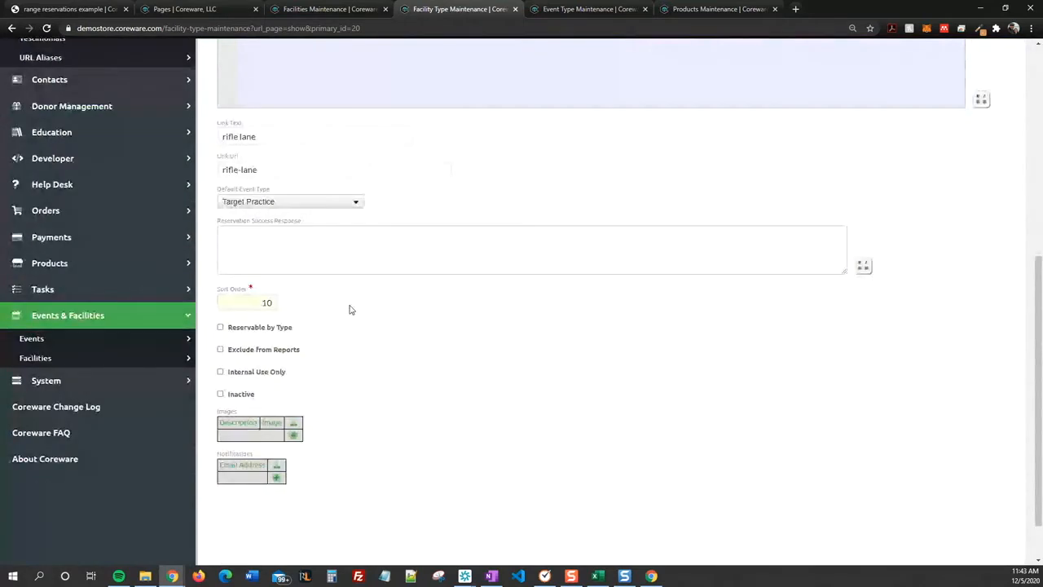
{"action": "scroll", "coordinate": [345, 305], "scroll_direction": "up", "scroll_amount": 5}
{"action": "left_click", "coordinate": [254, 95]}
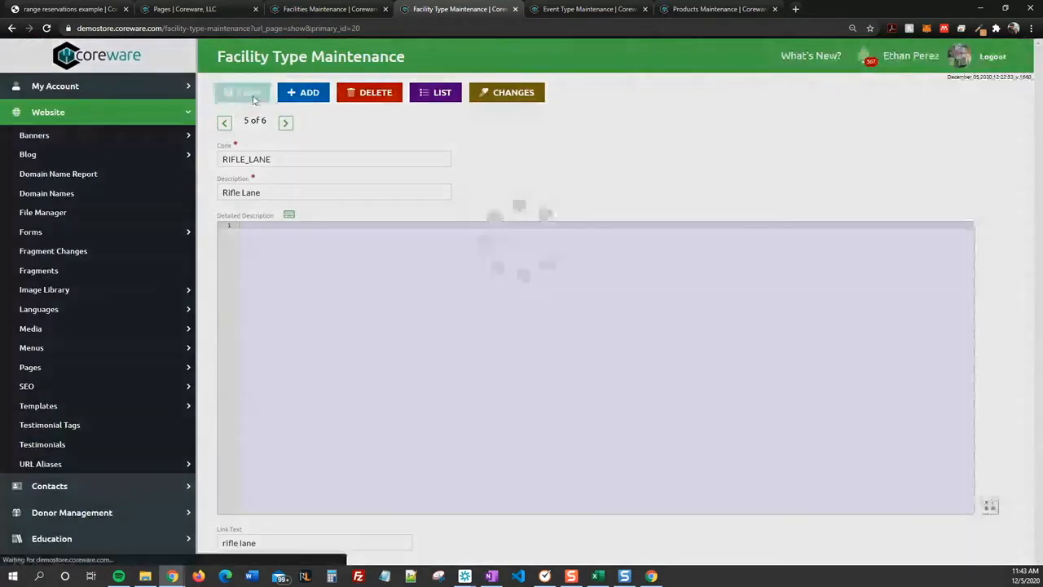
- Reload the range reservations page and check the order of the facility type groups
{"action": "left_click", "coordinate": [73, 9]}
{"action": "left_click", "coordinate": [47, 28]}
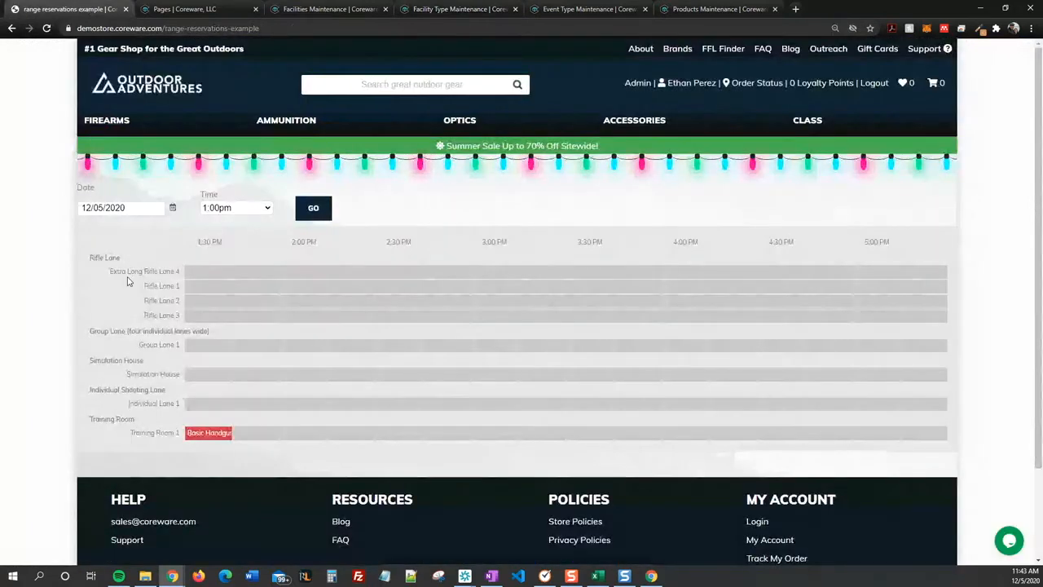
{"action": "left_click_drag", "start_coordinate": [87, 389], "coordinate": [175, 396]}
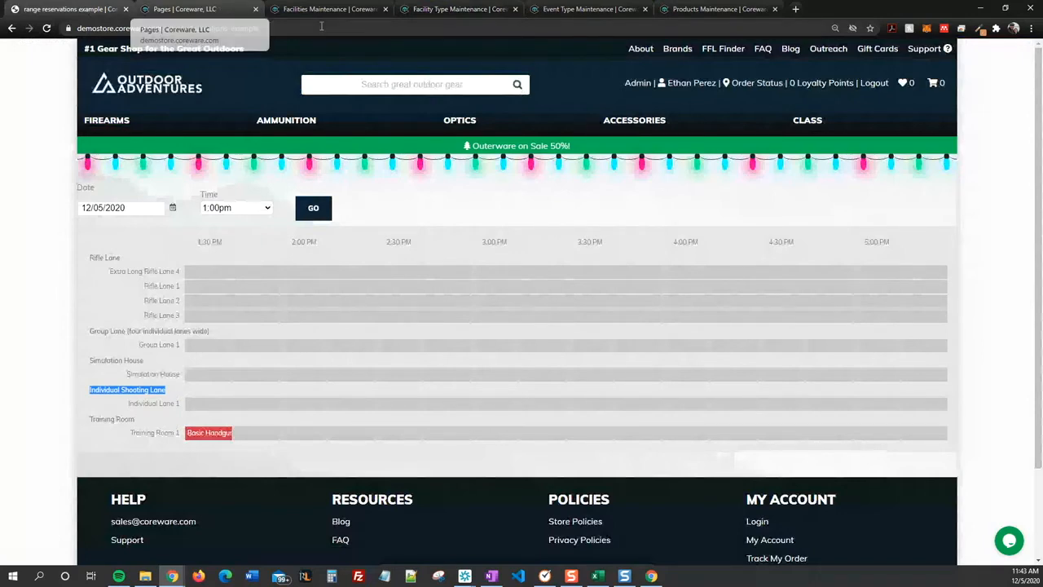
- Set the Individual Shooting Lane facility type's sort order to 20 and save the record
{"action": "left_click", "coordinate": [441, 9]}
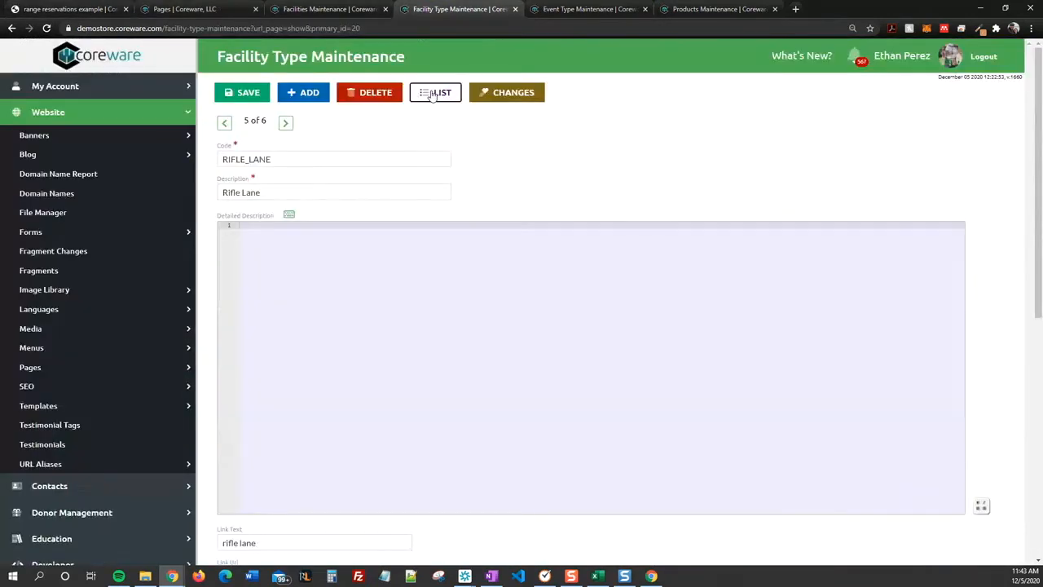
{"action": "left_click", "coordinate": [434, 94]}
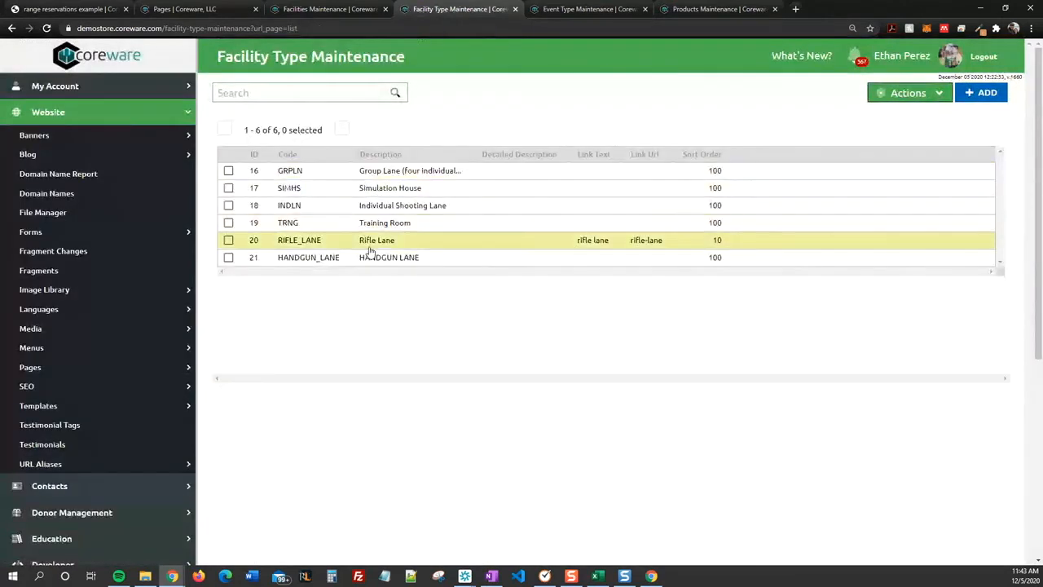
{"action": "left_click", "coordinate": [384, 210]}
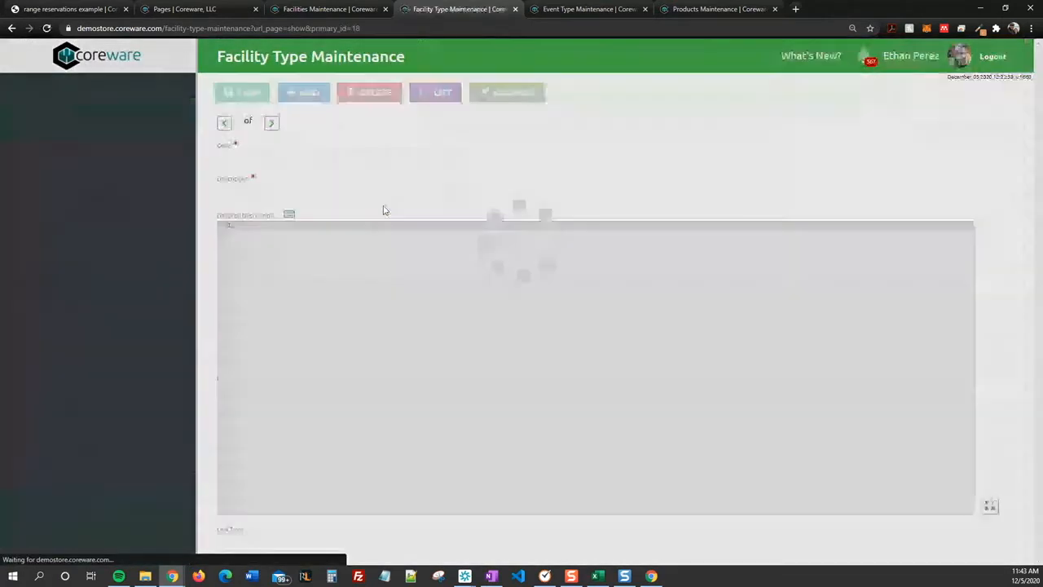
{"action": "scroll", "coordinate": [369, 342], "scroll_direction": "down", "scroll_amount": 5}
{"action": "left_click", "coordinate": [274, 383]}
{"action": "key", "text": "BackSpace"}
{"action": "key", "text": "BackSpace"}
{"action": "type", "text": "0"}
{"action": "scroll", "coordinate": [303, 179], "scroll_direction": "up", "scroll_amount": 5}
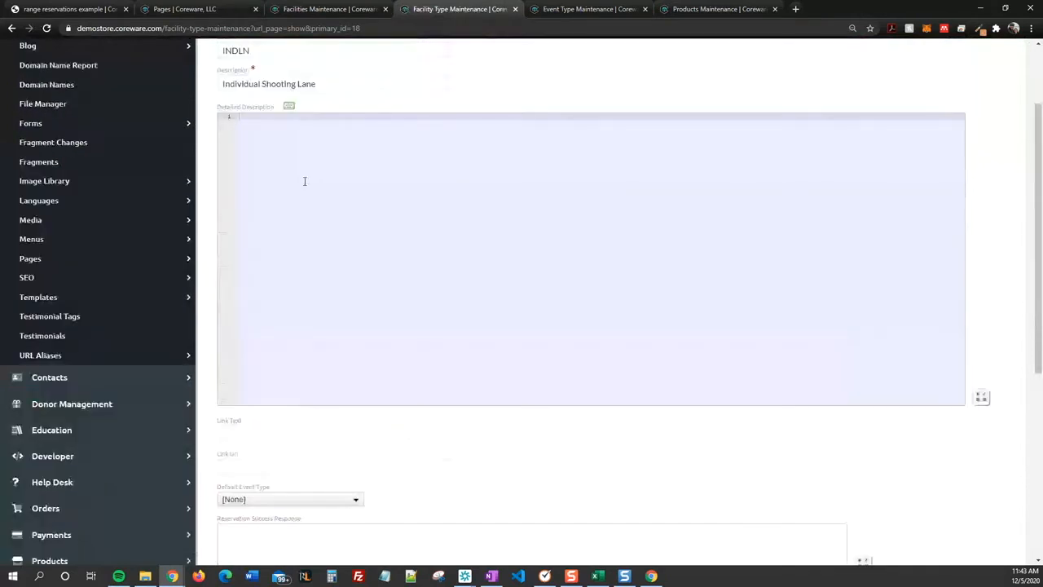
{"action": "left_click", "coordinate": [245, 96]}
{"action": "scroll", "coordinate": [464, 331], "scroll_direction": "down", "scroll_amount": 5}
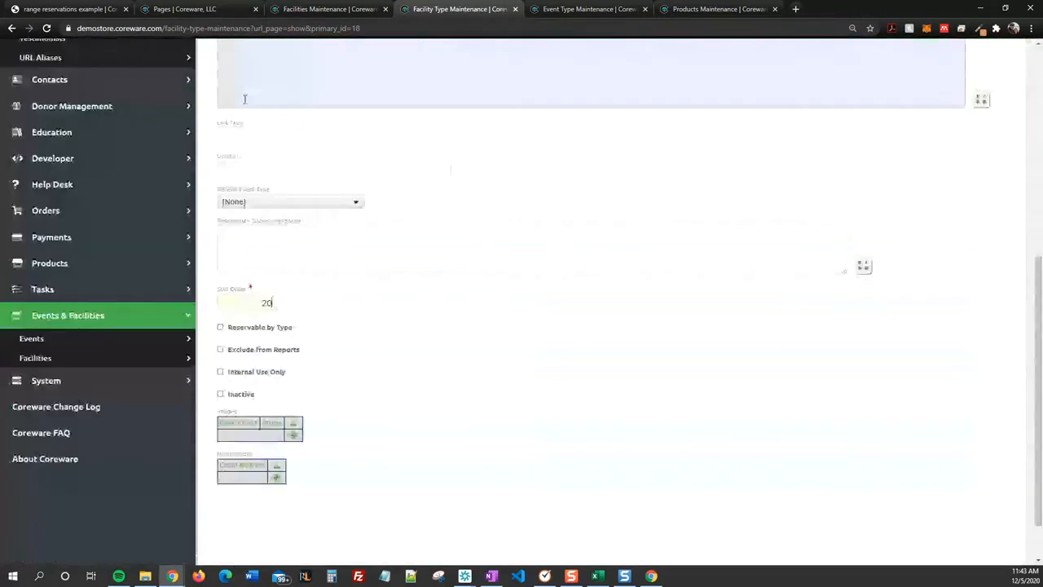
{"action": "scroll", "coordinate": [459, 356], "scroll_direction": "up", "scroll_amount": 3}
{"action": "scroll", "coordinate": [459, 356], "scroll_direction": "up", "scroll_amount": 3}
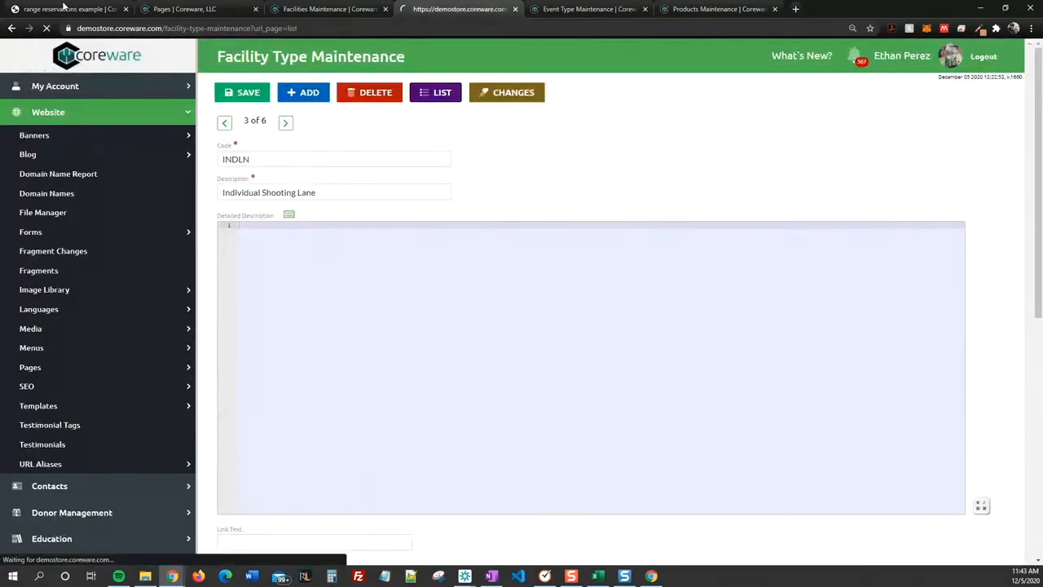
- Refresh the range reservations page and examine the group order and the lane order within Rifle Lane
{"action": "left_click", "coordinate": [69, 9]}
{"action": "left_click", "coordinate": [47, 29]}
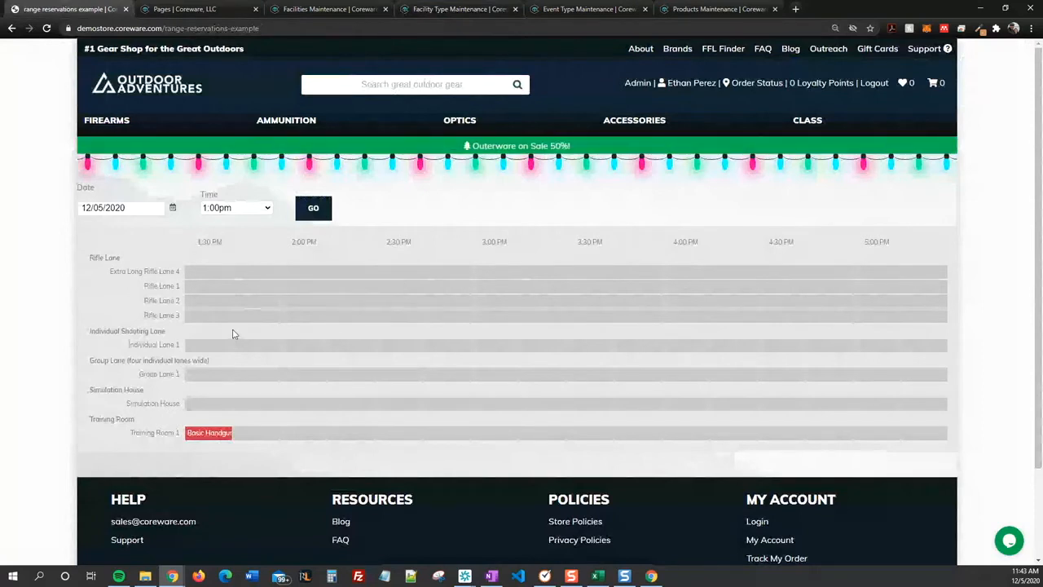
{"action": "left_click_drag", "start_coordinate": [109, 271], "coordinate": [180, 272]}
{"action": "left_click", "coordinate": [176, 272]}
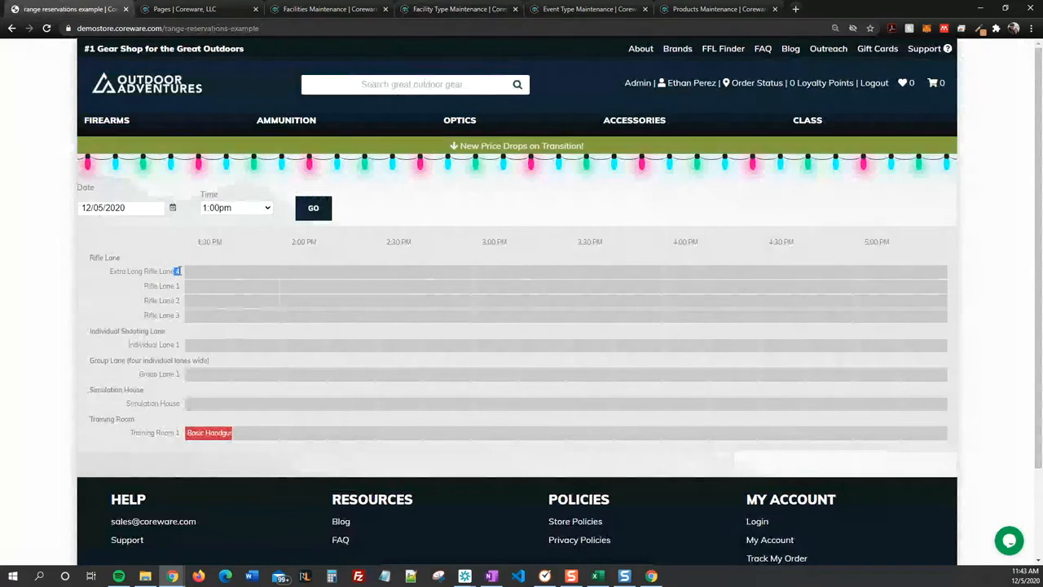
{"action": "left_click", "coordinate": [170, 285]}
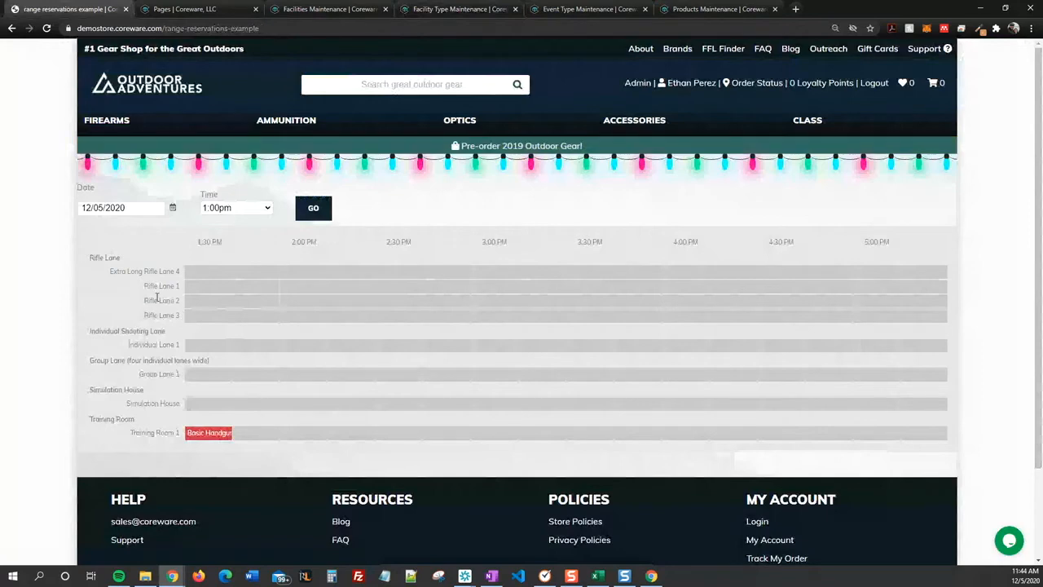
- Open the Facilities list in the Events & Facilities section of the admin site
{"action": "left_click", "coordinate": [329, 10]}
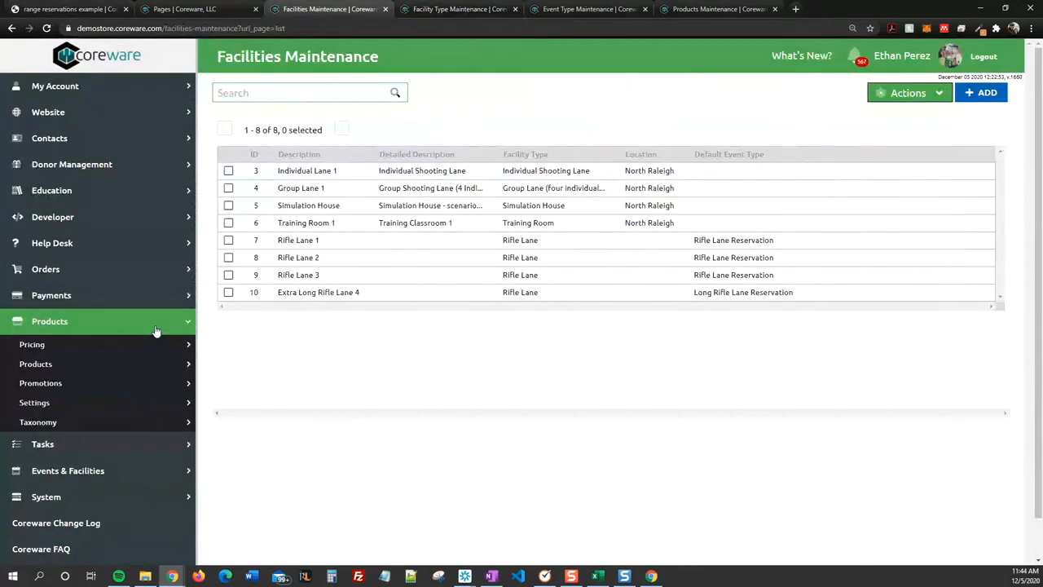
{"action": "left_click", "coordinate": [154, 329]}
{"action": "left_click", "coordinate": [130, 375]}
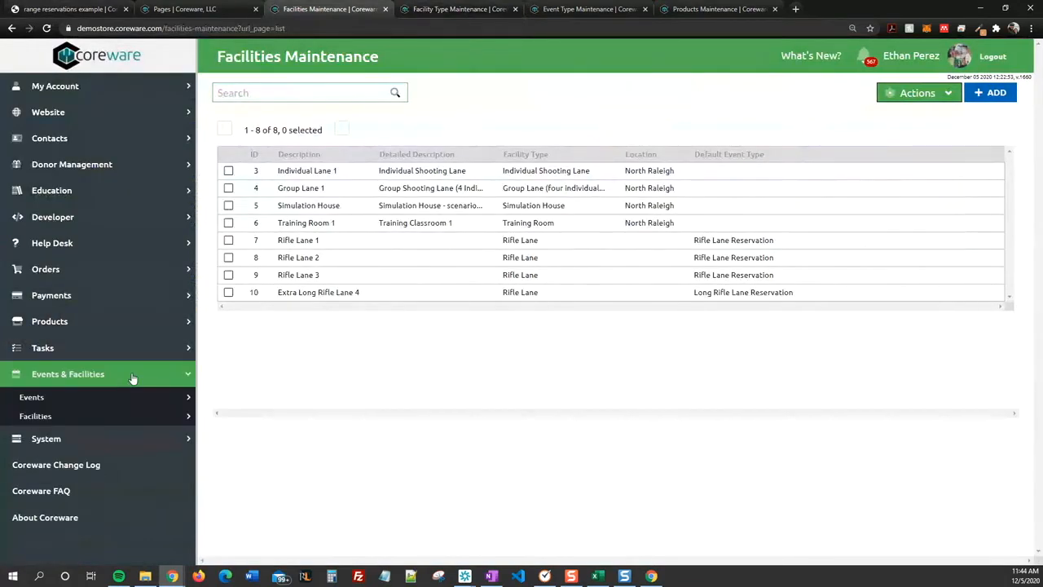
{"action": "left_click", "coordinate": [92, 418]}
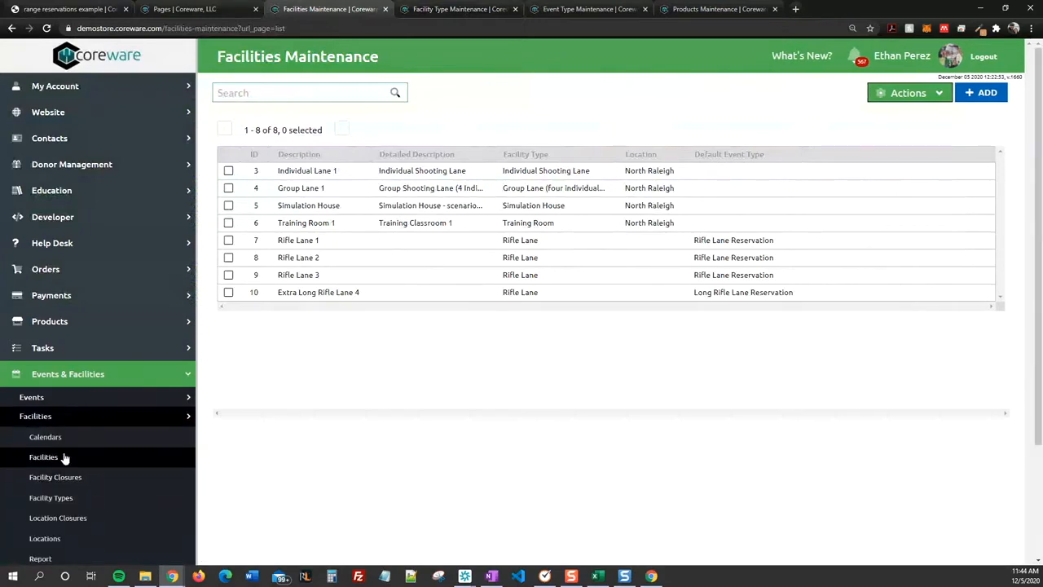
{"action": "left_click", "coordinate": [63, 458]}
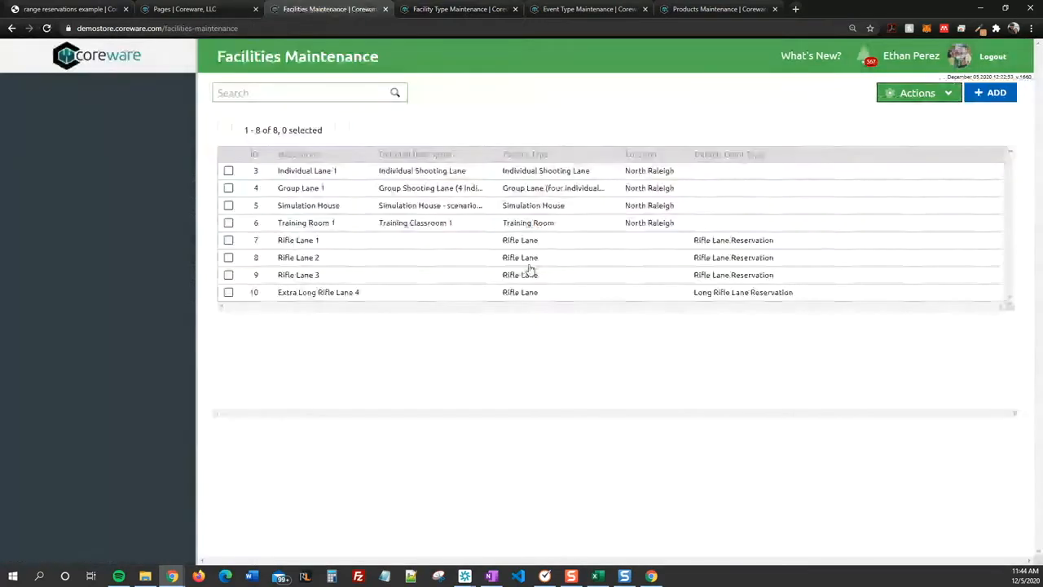
- Set the facilities list preferences to stay on the record after save and show the Sort Order column, and save them
{"action": "left_click", "coordinate": [905, 93]}
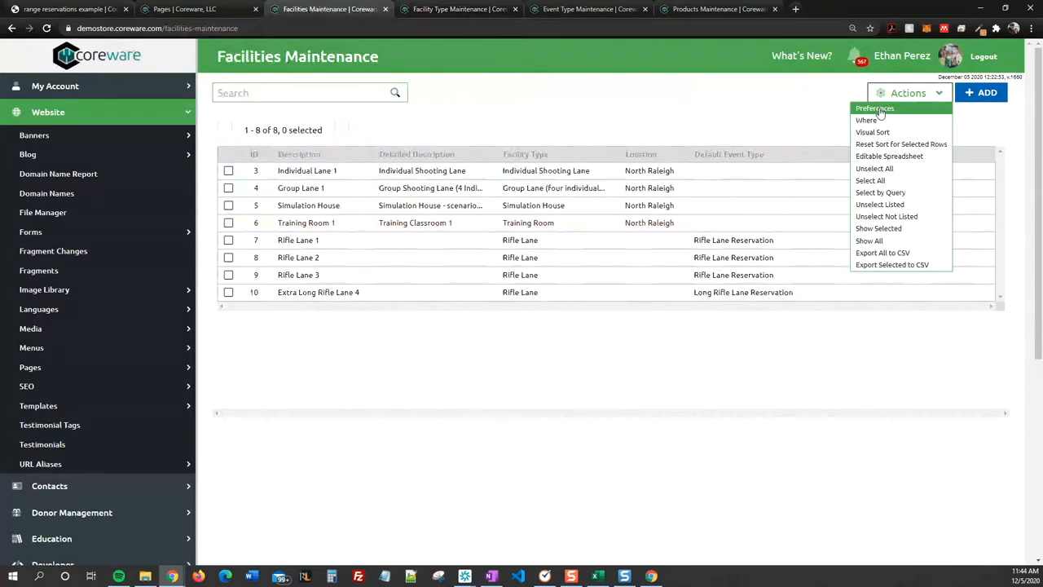
{"action": "left_click", "coordinate": [870, 104]}
{"action": "left_click", "coordinate": [517, 157]}
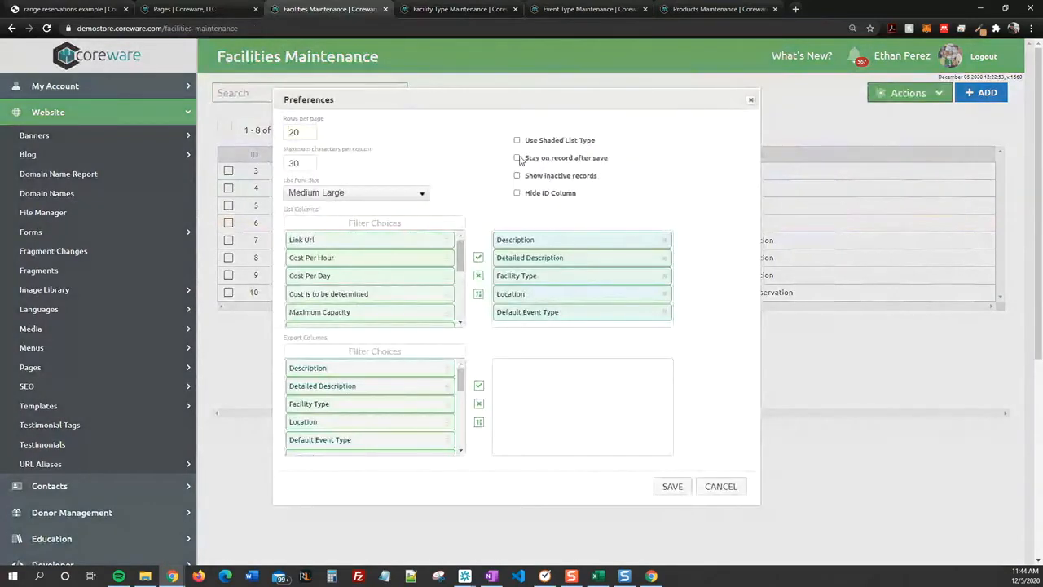
{"action": "scroll", "coordinate": [536, 291], "scroll_direction": "down", "scroll_amount": 1}
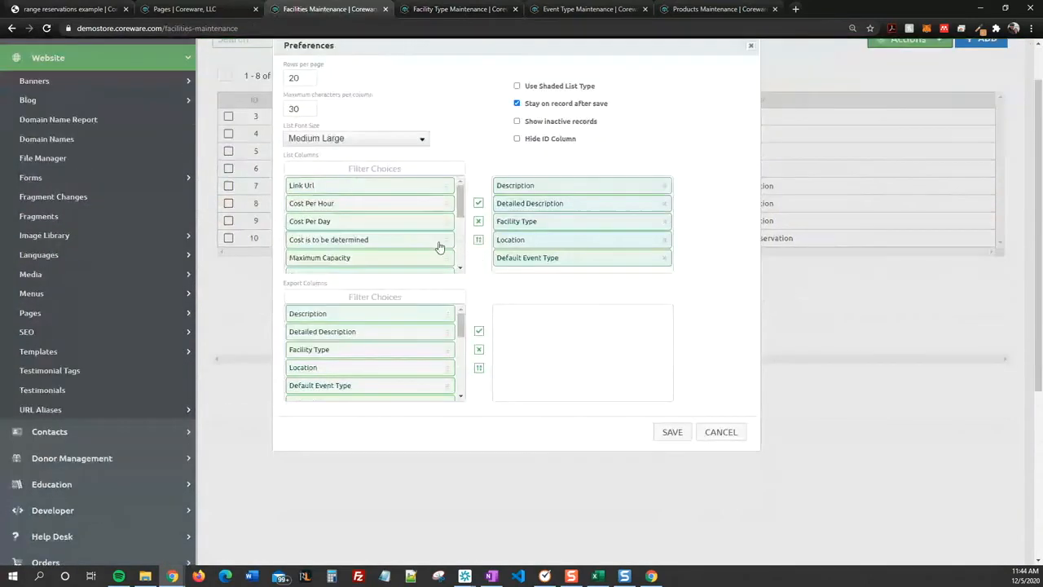
{"action": "scroll", "coordinate": [386, 230], "scroll_direction": "down", "scroll_amount": 3}
{"action": "scroll", "coordinate": [566, 235], "scroll_direction": "down", "scroll_amount": 2}
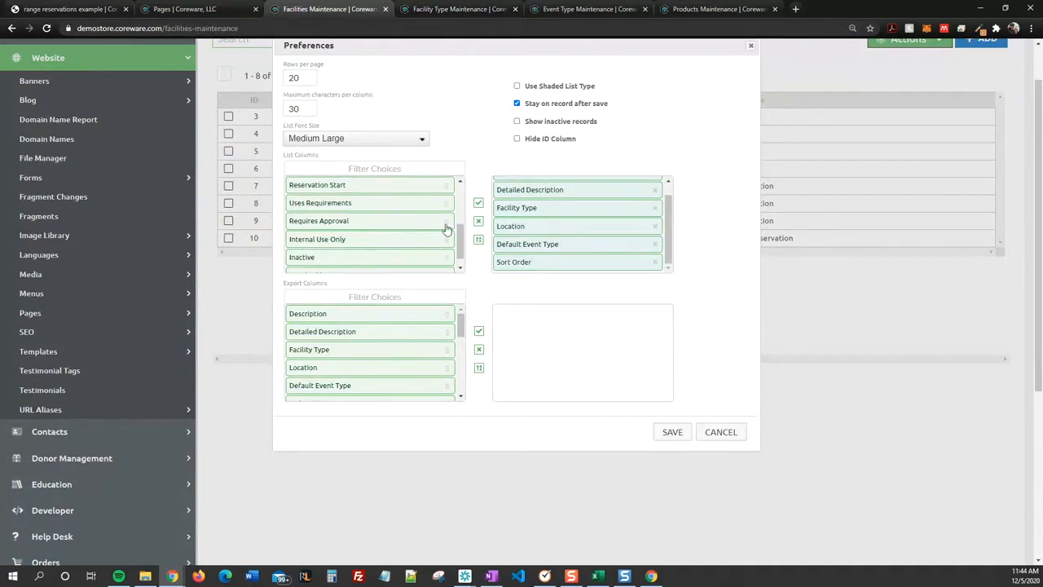
{"action": "left_click_drag", "start_coordinate": [517, 265], "coordinate": [554, 172]}
{"action": "scroll", "coordinate": [558, 244], "scroll_direction": "down", "scroll_amount": 2}
{"action": "left_click", "coordinate": [669, 327]}
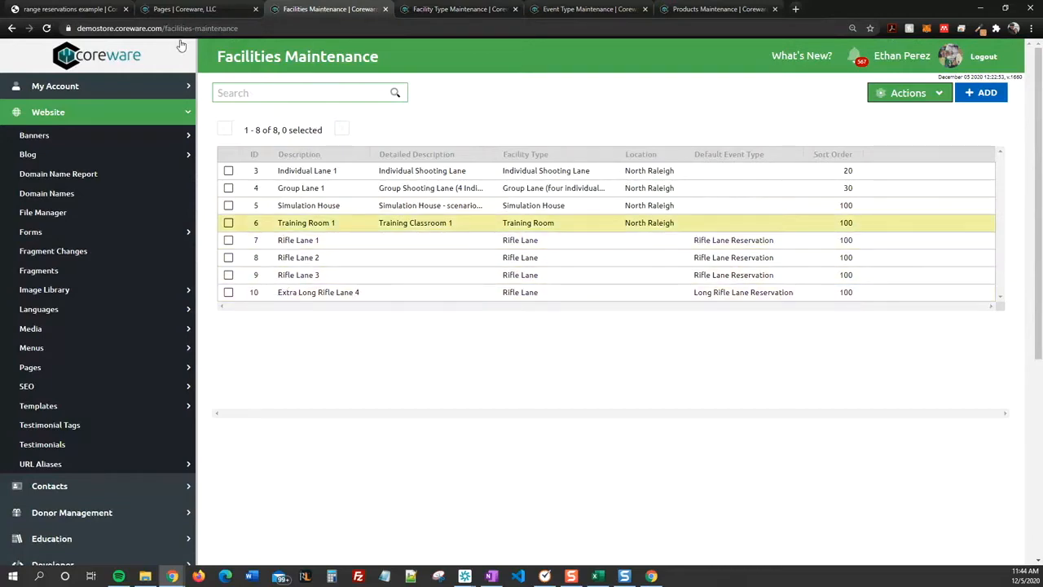
- Save a sort order for Extra Long Rifle Lane 4 that places it after the other rifle lanes, and check the reloaded reservations page
{"action": "left_click", "coordinate": [69, 9]}
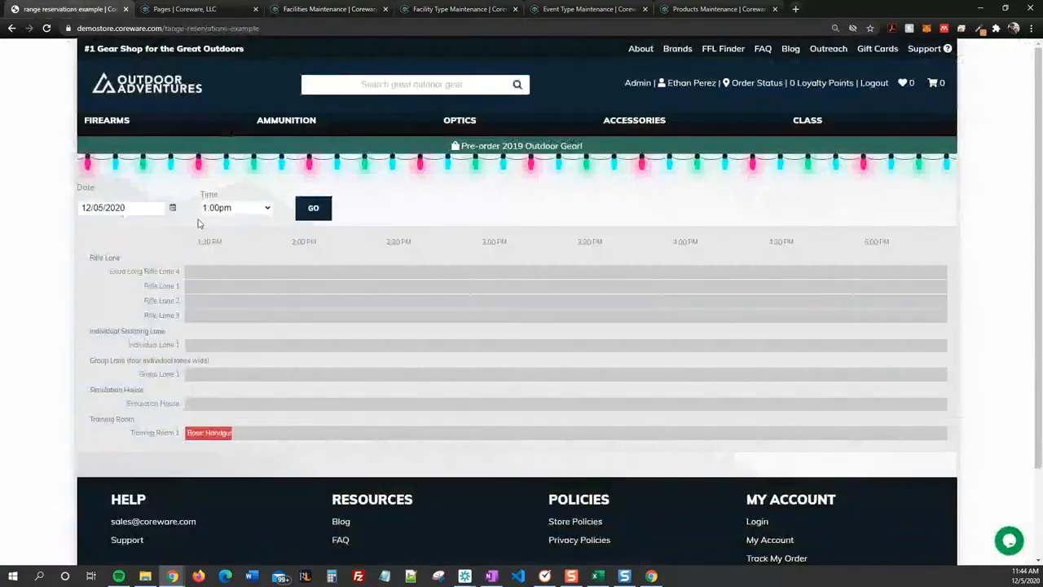
{"action": "left_click", "coordinate": [330, 9]}
{"action": "left_click", "coordinate": [386, 294]}
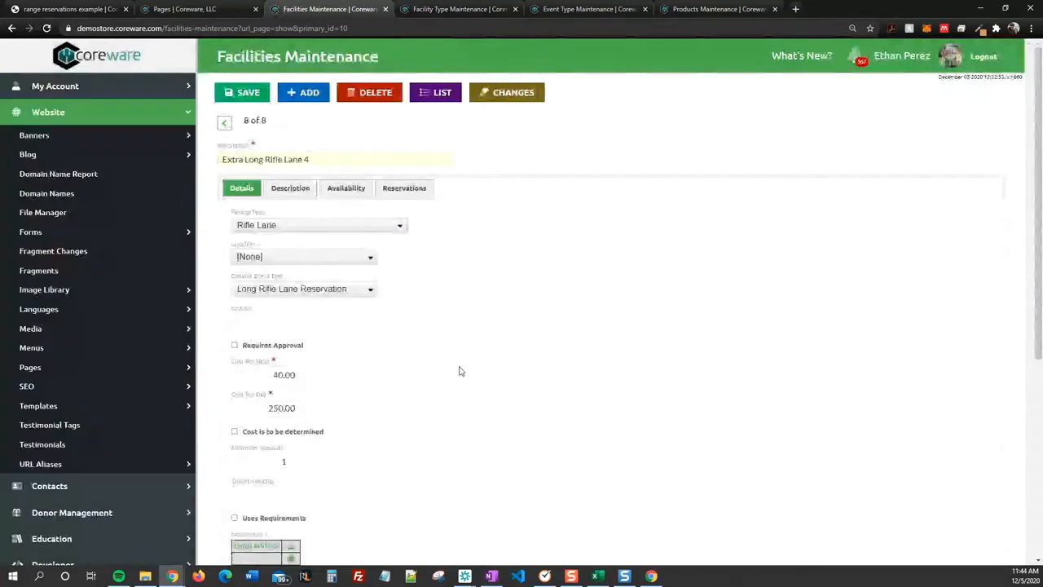
{"action": "scroll", "coordinate": [459, 371], "scroll_direction": "down", "scroll_amount": 5}
{"action": "left_click", "coordinate": [287, 267]}
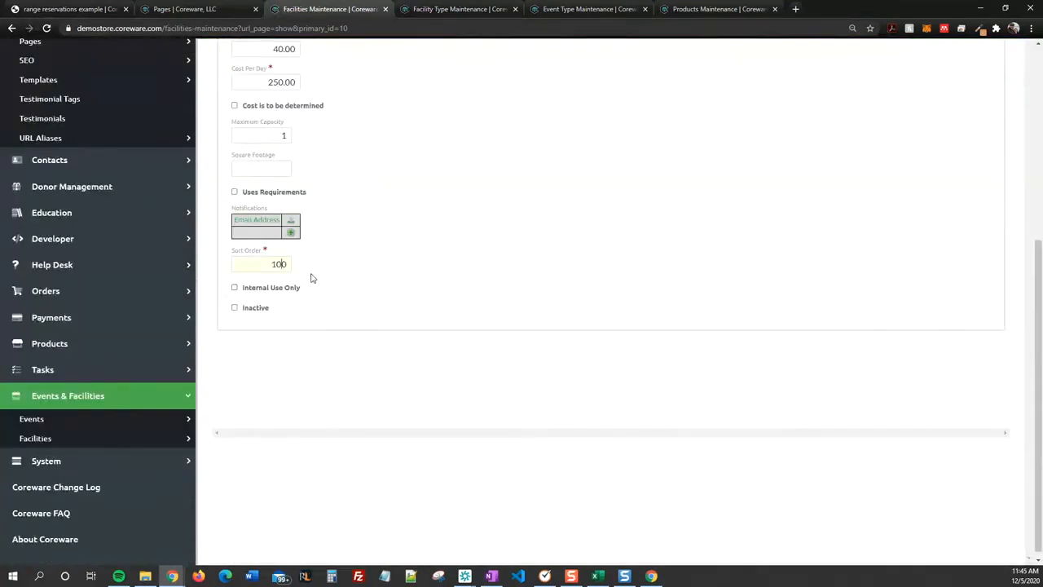
{"action": "key", "text": "BackSpace"}
{"action": "scroll", "coordinate": [386, 312], "scroll_direction": "up", "scroll_amount": 5}
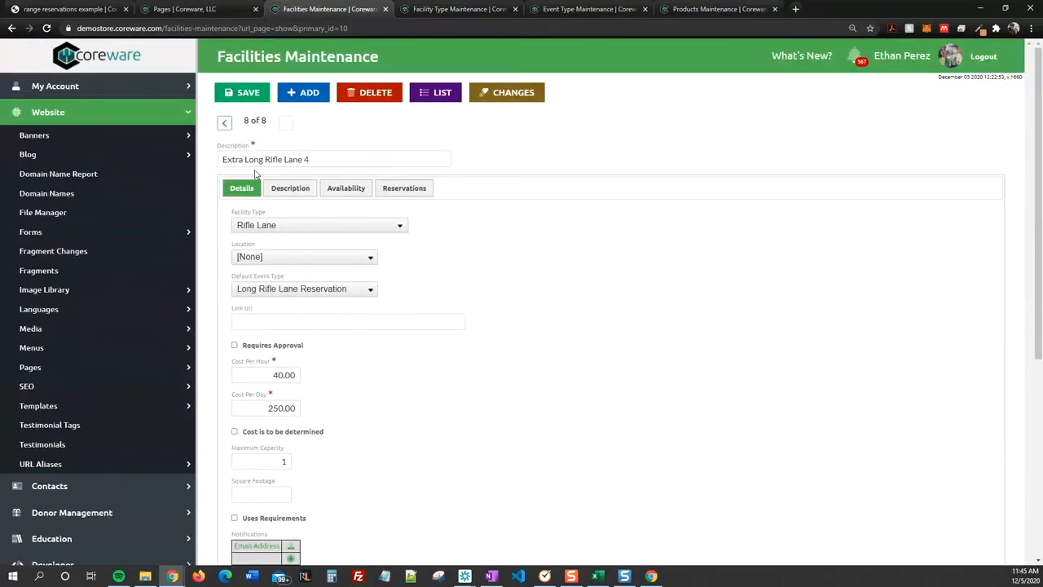
{"action": "scroll", "coordinate": [458, 238], "scroll_direction": "down", "scroll_amount": 4}
{"action": "scroll", "coordinate": [459, 238], "scroll_direction": "up", "scroll_amount": 5}
{"action": "left_click", "coordinate": [63, 9]}
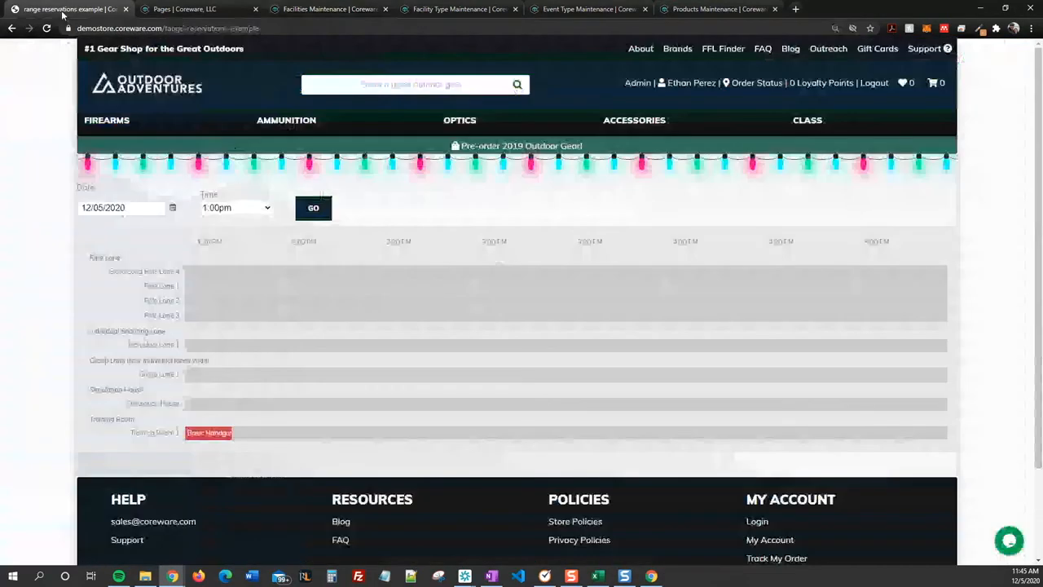
{"action": "left_click", "coordinate": [46, 28]}
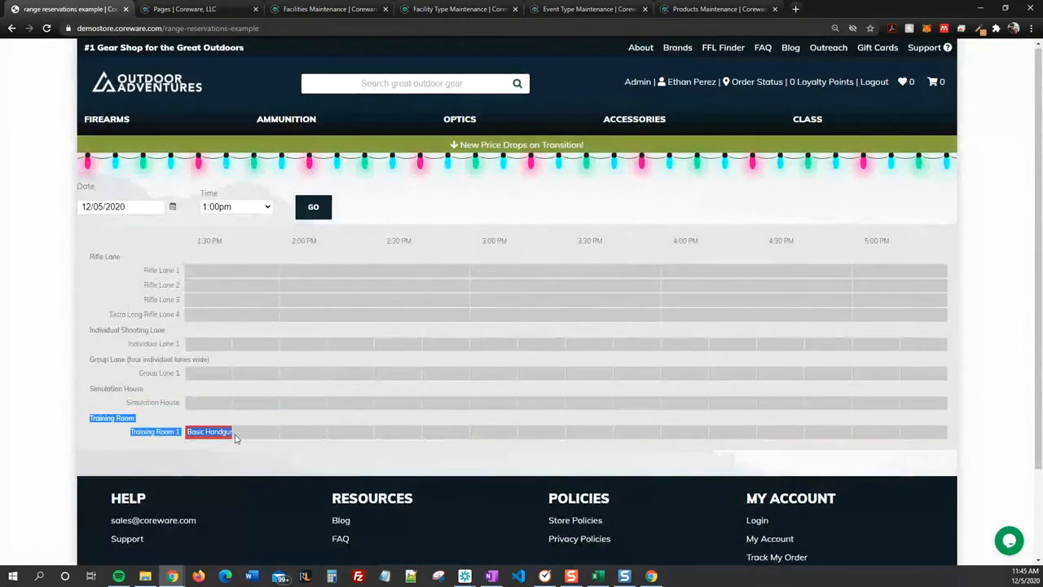
- Look up the code of the Training Room facility type in its record and return to the facility types list
{"action": "left_click", "coordinate": [445, 10]}
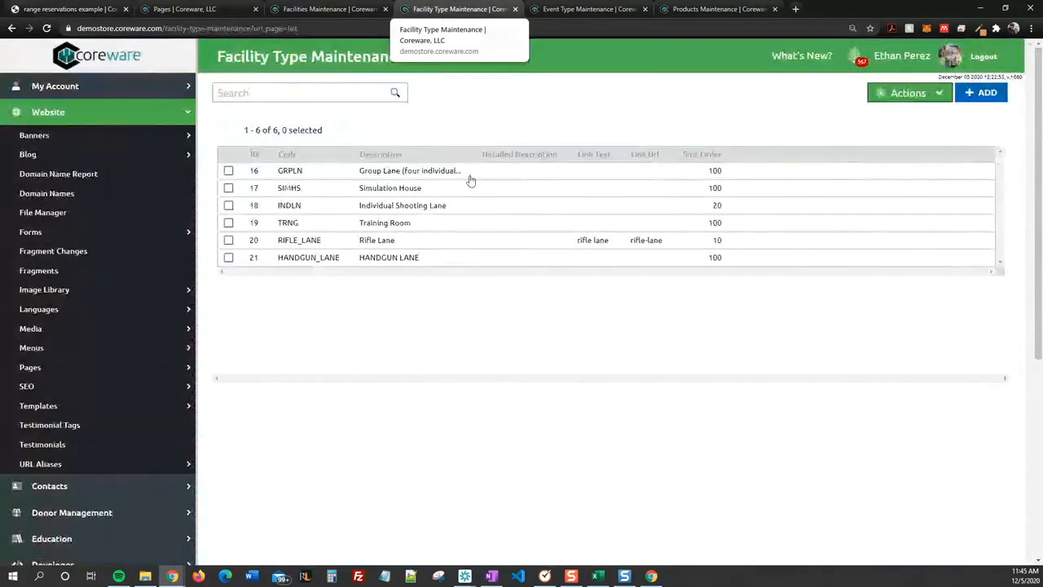
{"action": "left_click", "coordinate": [332, 229]}
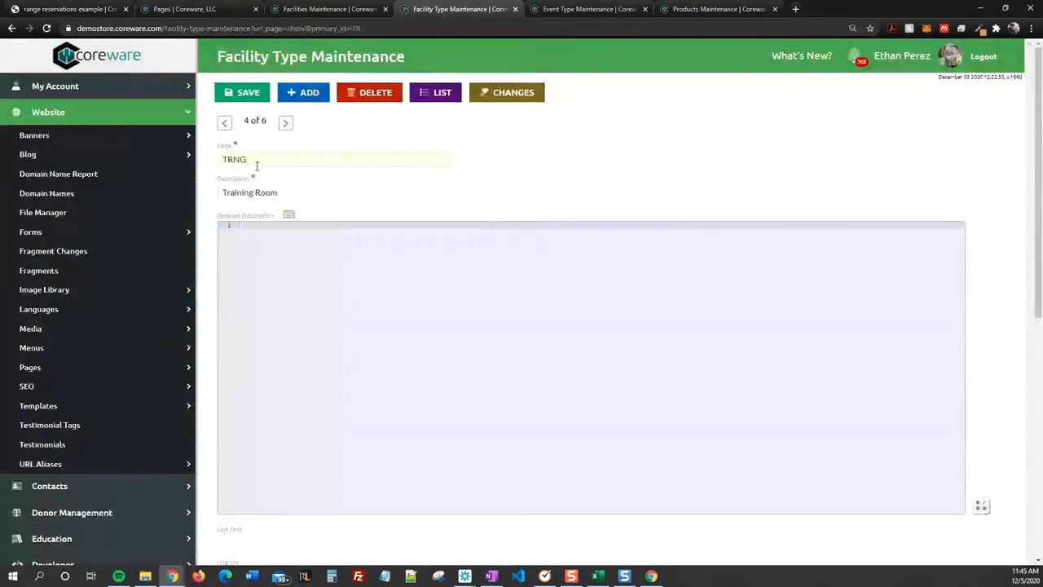
{"action": "left_click", "coordinate": [423, 103]}
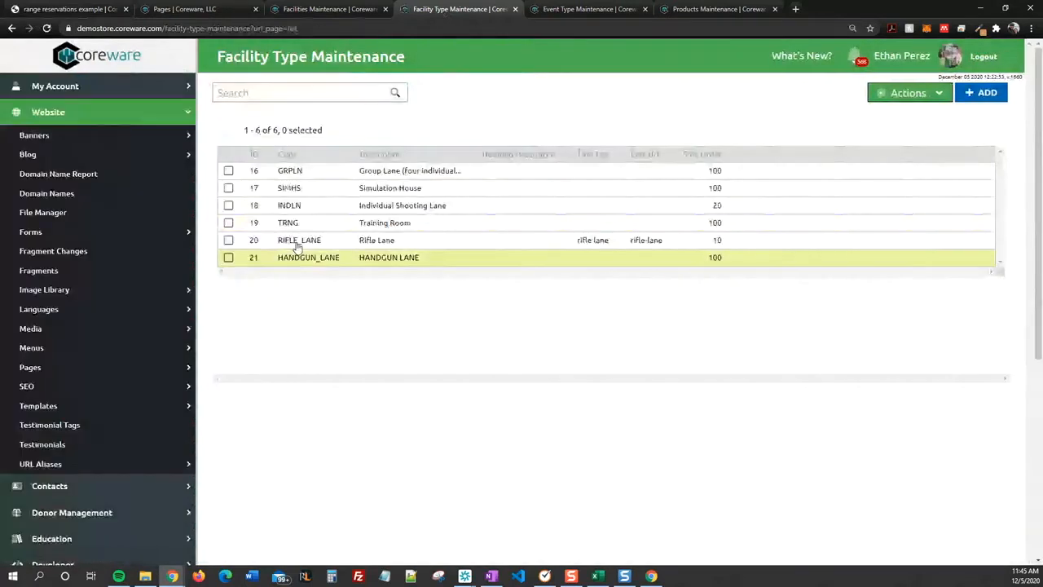
- In the range reservations example page's text chunks, set the content of the facility type exclusion chunk to TRNG and save the page
{"action": "left_click", "coordinate": [176, 9]}
{"action": "left_click_drag", "start_coordinate": [237, 455], "coordinate": [431, 442]}
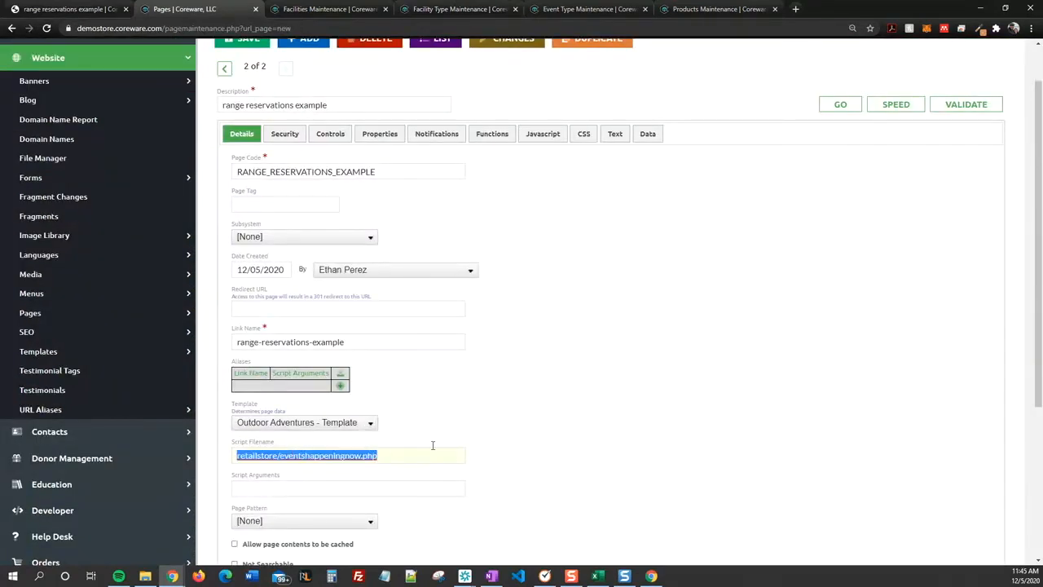
{"action": "key", "text": "shift+Tab"}
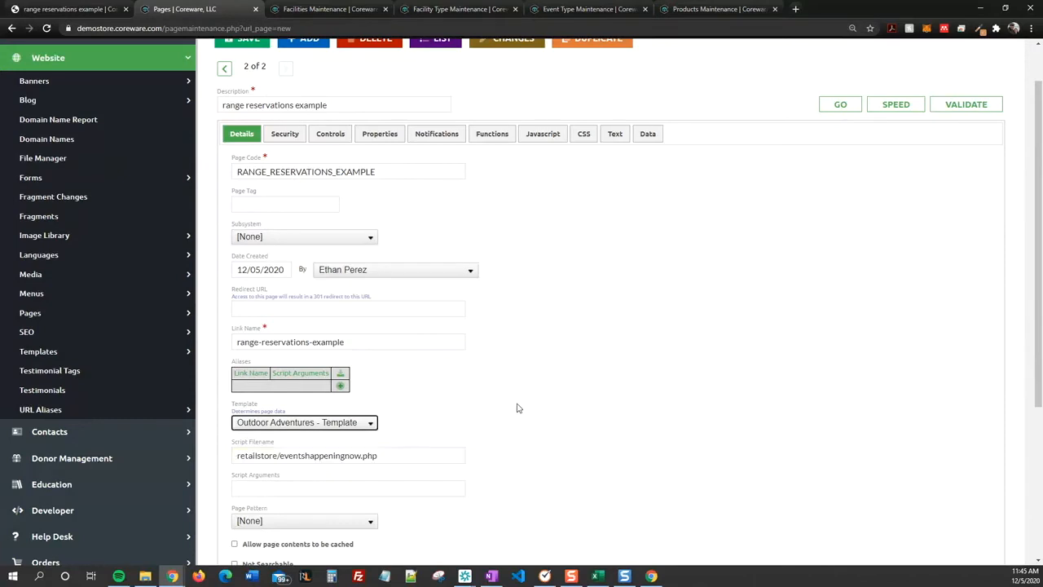
{"action": "left_click", "coordinate": [615, 133]}
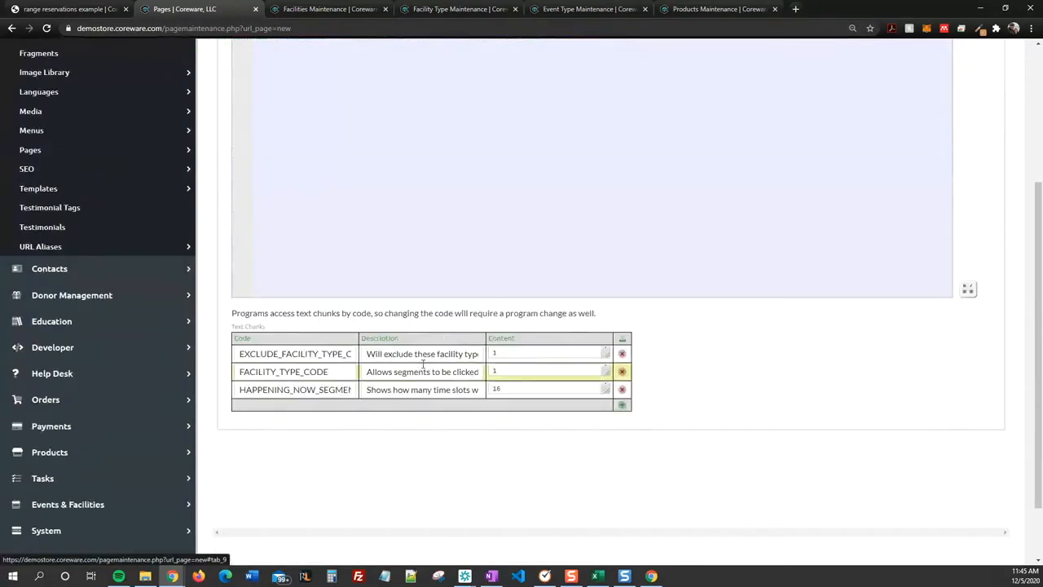
{"action": "left_click", "coordinate": [519, 355]}
{"action": "key", "text": "BackSpace"}
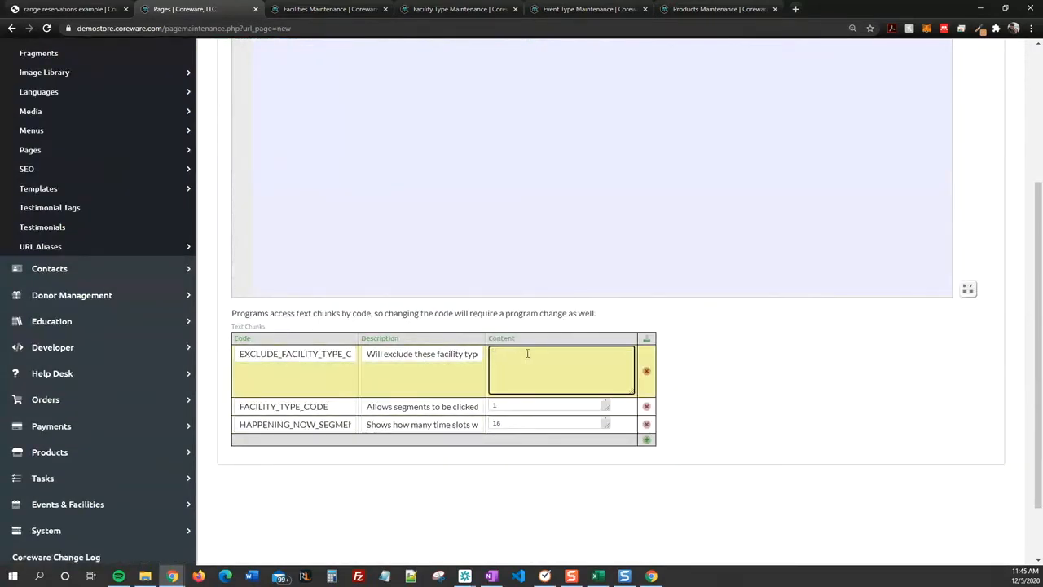
{"action": "type", "text": "TRNG"}
{"action": "left_click", "coordinate": [736, 367]}
{"action": "scroll", "coordinate": [377, 154], "scroll_direction": "up", "scroll_amount": 2}
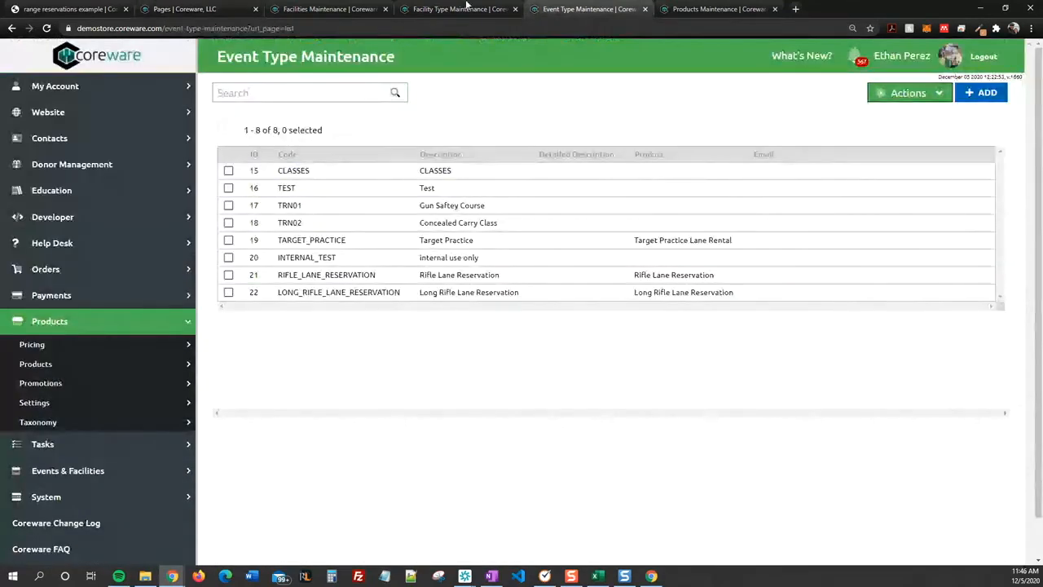
- Reload the range reservations page and check which facility types are listed
{"action": "left_click", "coordinate": [467, 9]}
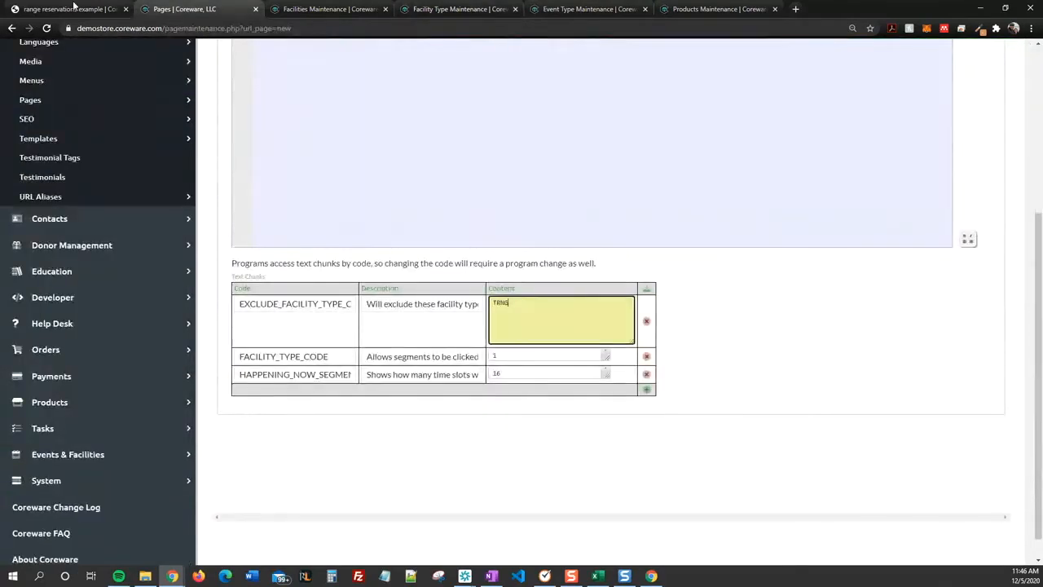
{"action": "left_click", "coordinate": [74, 8]}
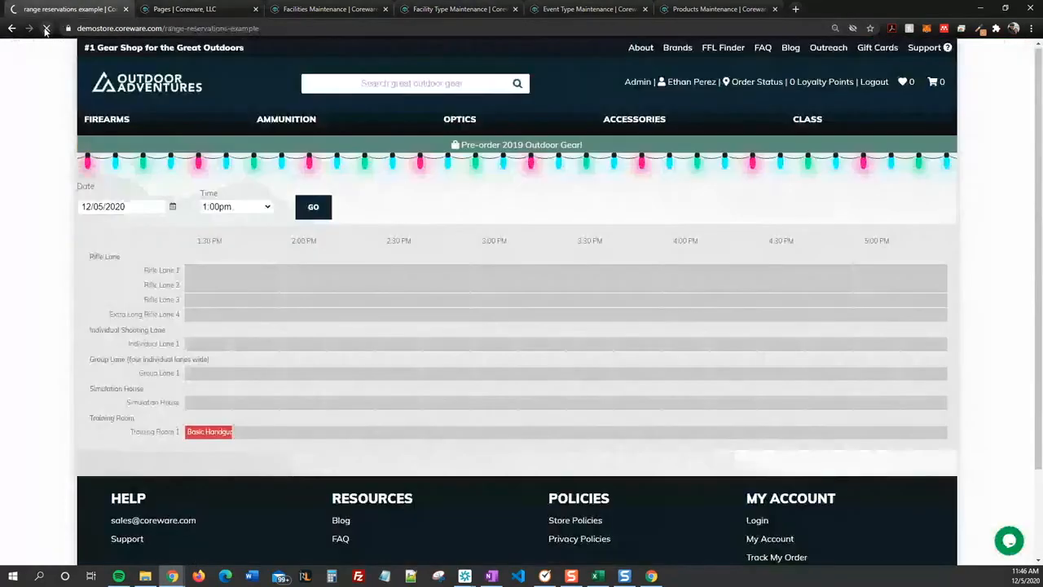
{"action": "left_click", "coordinate": [47, 28]}
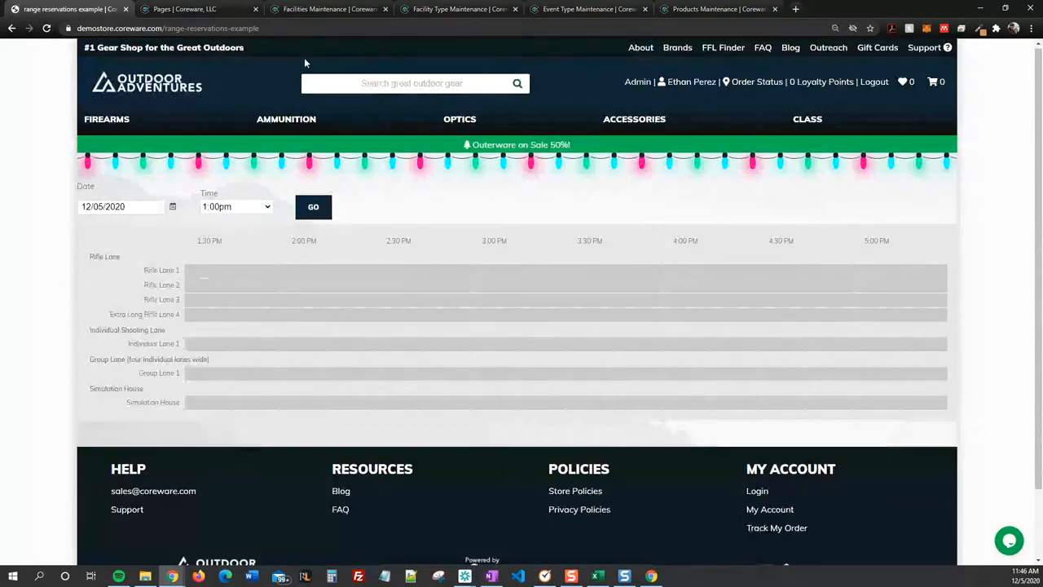
- Look up the Rifle Lane type's code and rename the FACILITY_TYPE_CODE text chunk to FACILITY_TYPE_CODE_RIFLE_LANE on the range reservations example page
{"action": "left_click", "coordinate": [427, 9]}
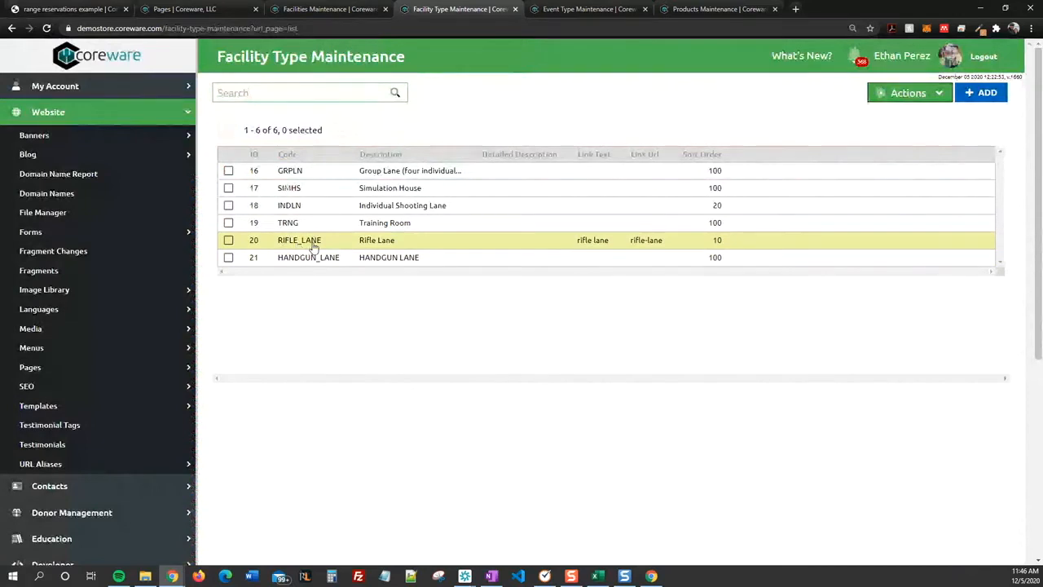
{"action": "left_click", "coordinate": [186, 9]}
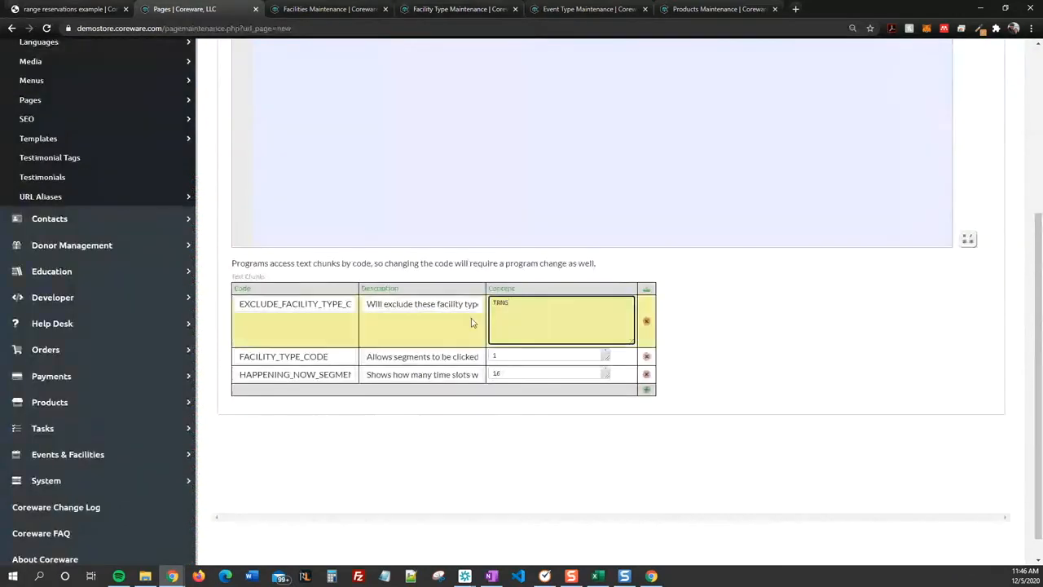
{"action": "type", "text": "_R"}
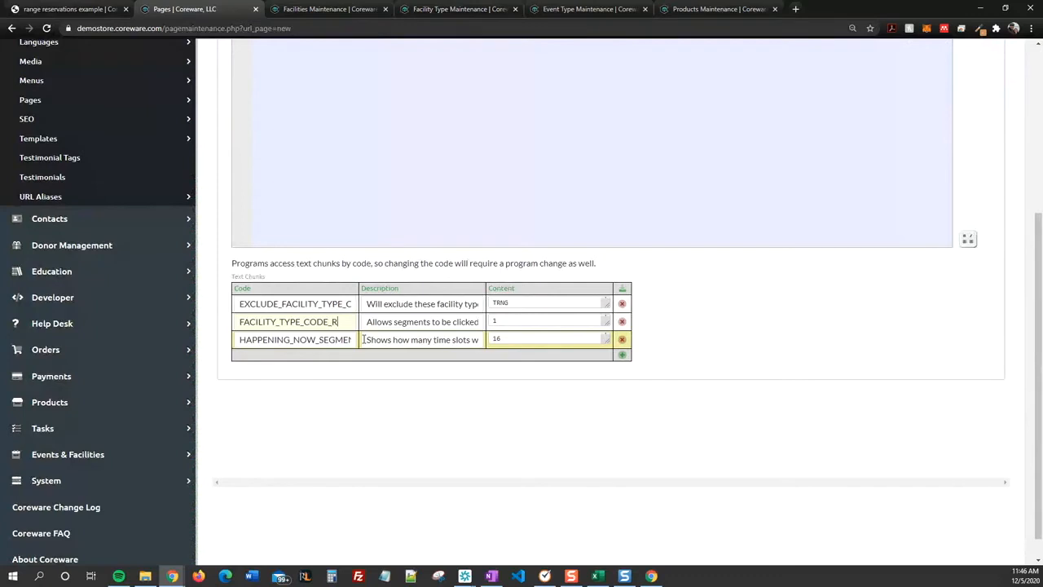
{"action": "type", "text": "IFLE_LANE"}
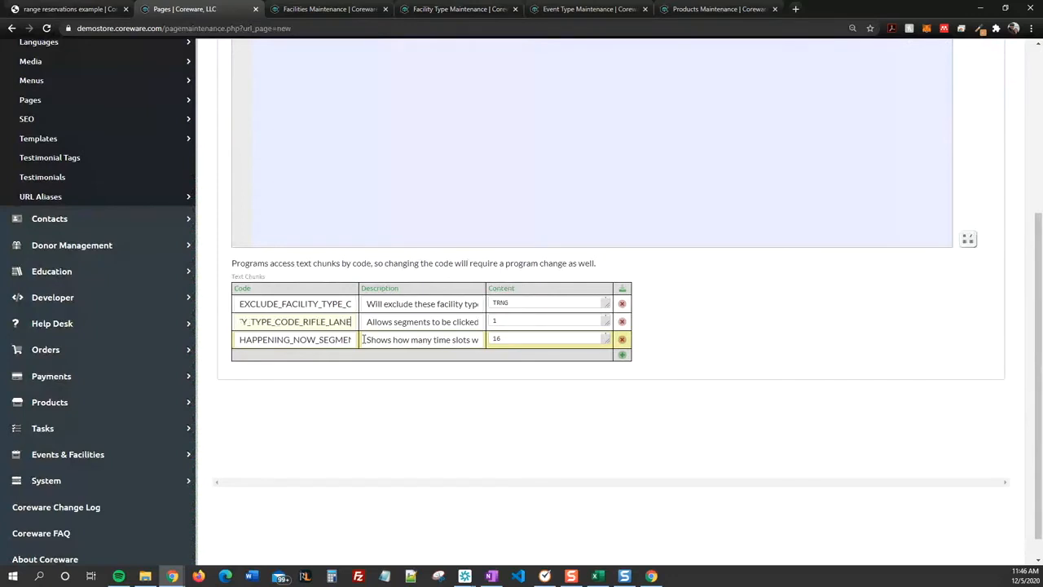
- Set the content of the Rifle Lane text chunk to 1 and save the page record
{"action": "left_click", "coordinate": [508, 324]}
{"action": "key", "text": "BackSpace"}
{"action": "type", "text": "1"}
{"action": "left_click", "coordinate": [368, 342]}
{"action": "left_click", "coordinate": [505, 323]}
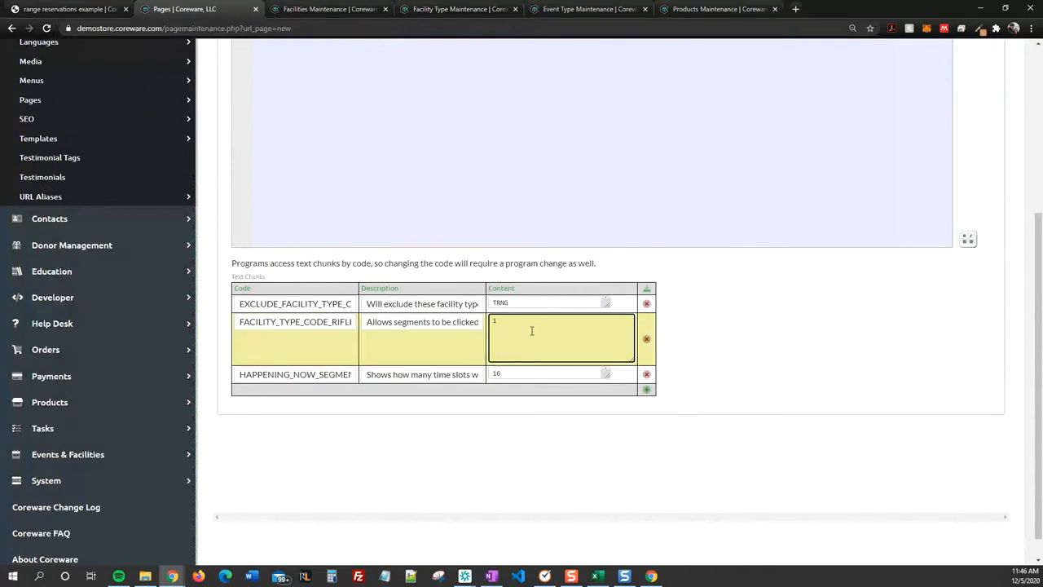
{"action": "scroll", "coordinate": [558, 334], "scroll_direction": "up", "scroll_amount": 1}
{"action": "scroll", "coordinate": [558, 334], "scroll_direction": "up", "scroll_amount": 1}
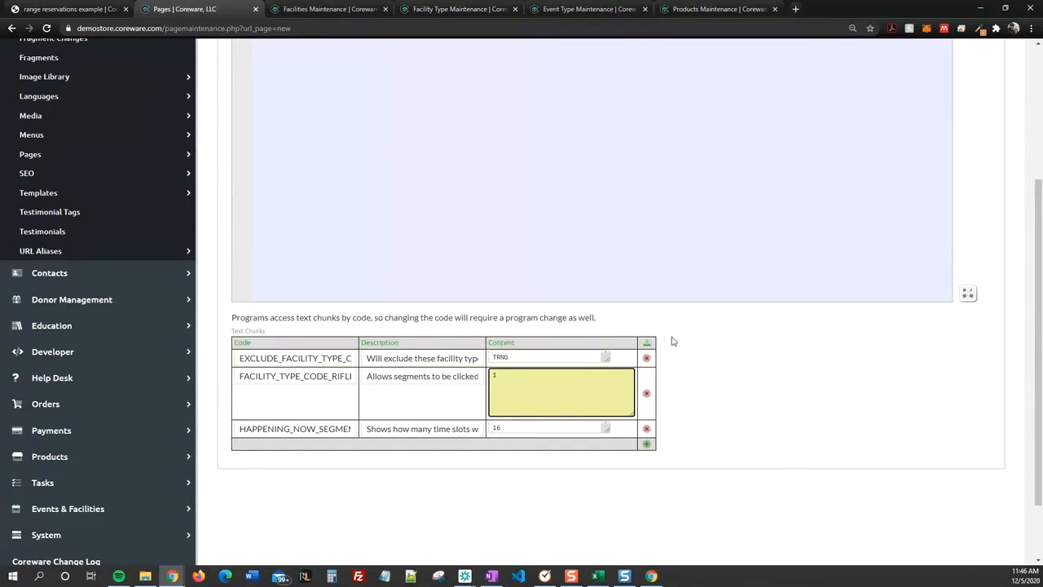
{"action": "left_click", "coordinate": [300, 397]}
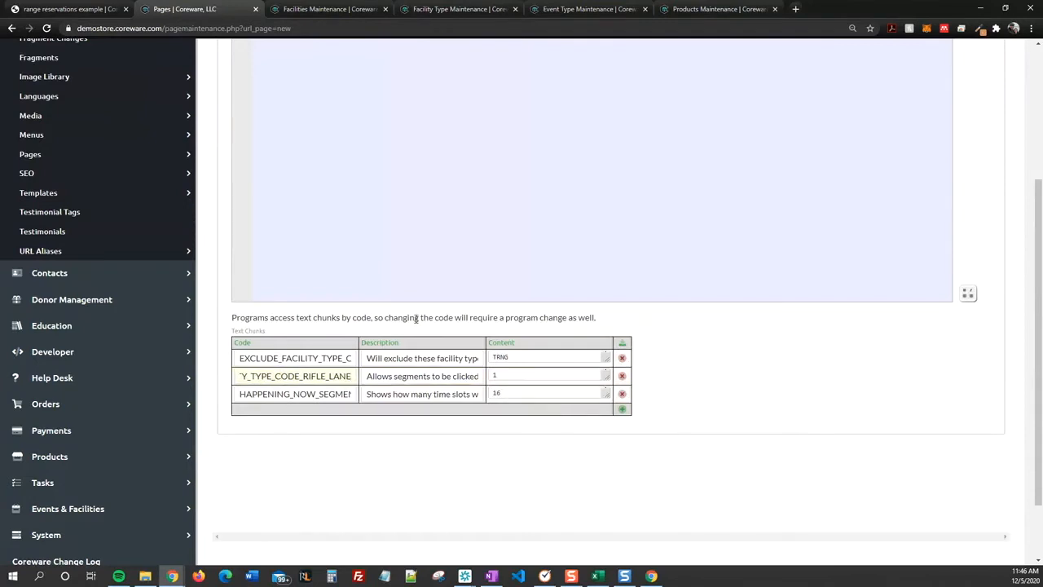
{"action": "scroll", "coordinate": [417, 318], "scroll_direction": "up", "scroll_amount": 3}
{"action": "left_click", "coordinate": [244, 93]}
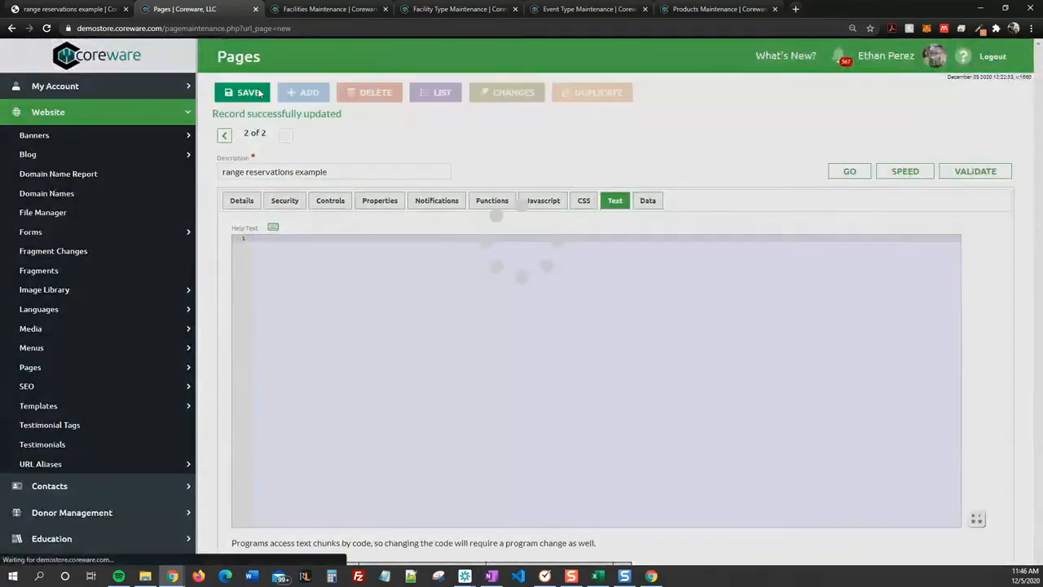
- Reload the range reservations page and compare the Rifle Lane segments with those of Individual Shooting Lane
{"action": "left_click", "coordinate": [65, 9]}
{"action": "left_click", "coordinate": [46, 27]}
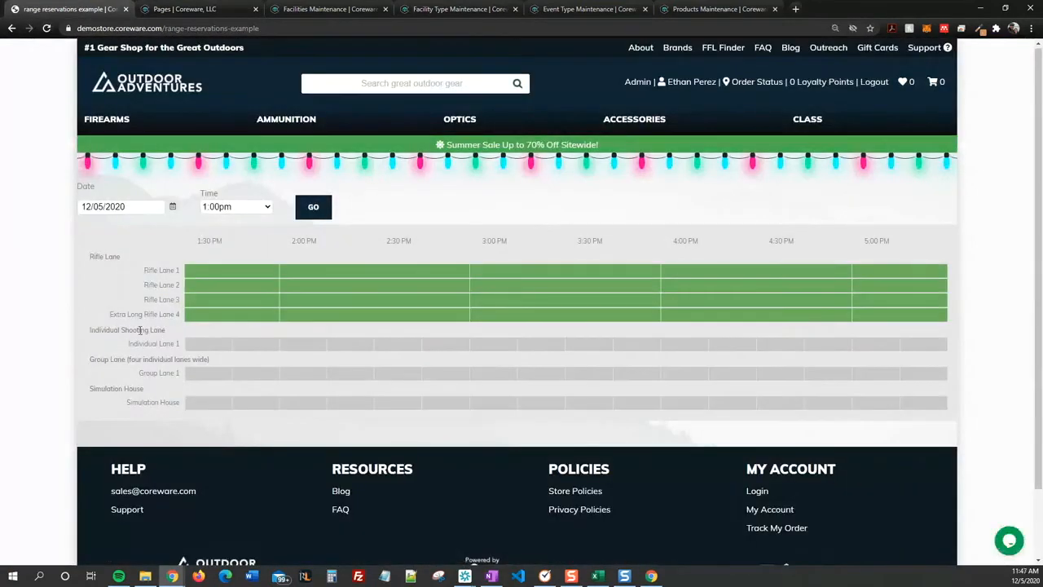
{"action": "left_click_drag", "start_coordinate": [94, 330], "coordinate": [166, 331]}
{"action": "left_click", "coordinate": [166, 338]}
- Add a text chunk with code FACILITY_TYPE_CODE_INDLN, description "Allows segments to be clicked" and content 1 to the range reservations example page
{"action": "left_click", "coordinate": [439, 9]}
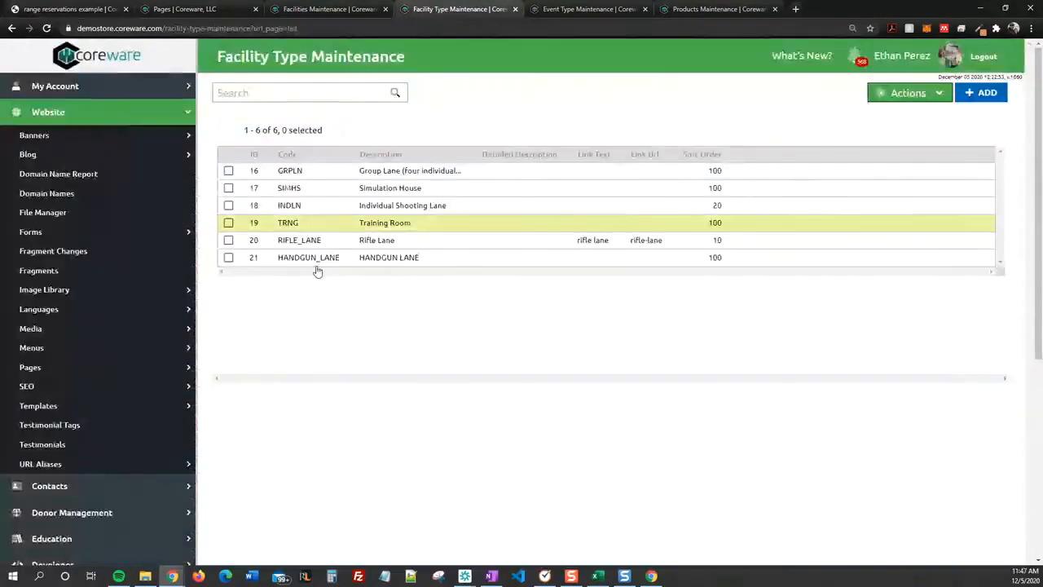
{"action": "left_click", "coordinate": [167, 9]}
{"action": "left_click", "coordinate": [623, 335]}
{"action": "type", "text": "fac"}
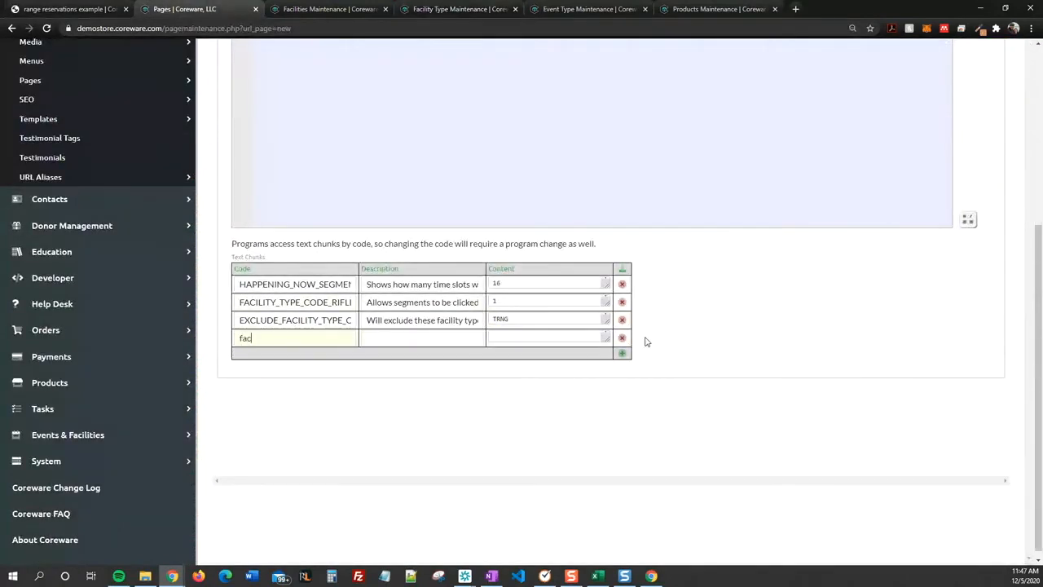
{"action": "type", "text": "ility type code indin"}
{"action": "key", "text": "Tab"}
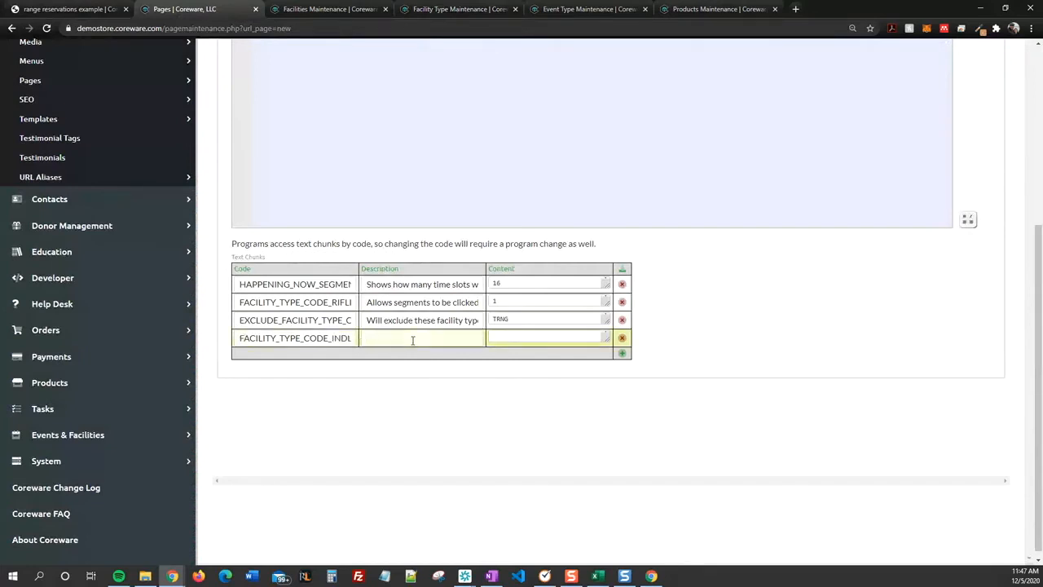
{"action": "type", "text": "Allows segments to be clicked"}
{"action": "key", "text": "Tab"}
{"action": "type", "text": "1"}
{"action": "left_click", "coordinate": [728, 369]}
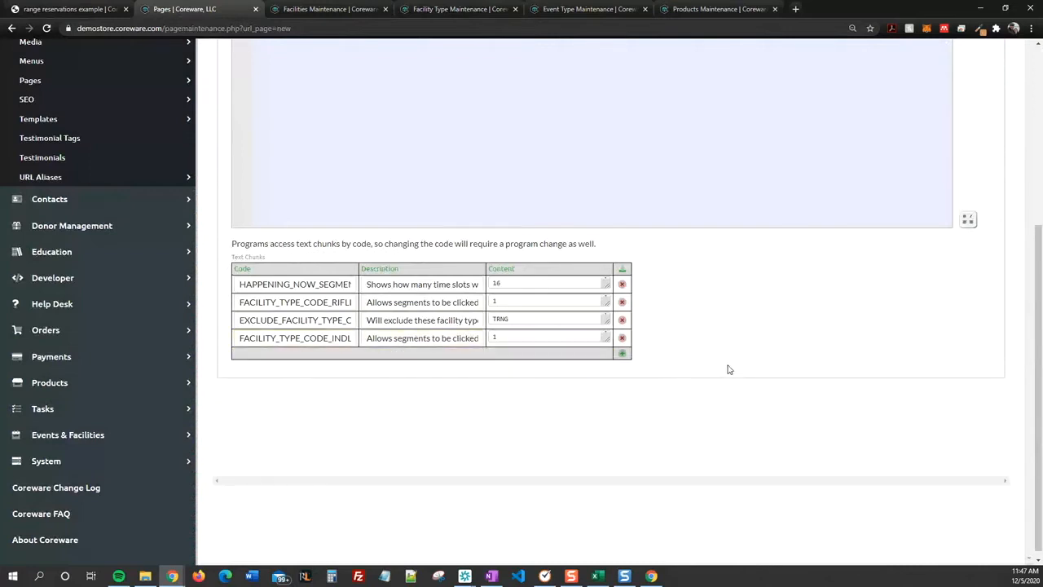
- Save the page record and reload the range reservations page to compare the Rifle Lane and Individual Shooting Lane segments
{"action": "scroll", "coordinate": [727, 368], "scroll_direction": "up", "scroll_amount": 4}
{"action": "left_click", "coordinate": [248, 98]}
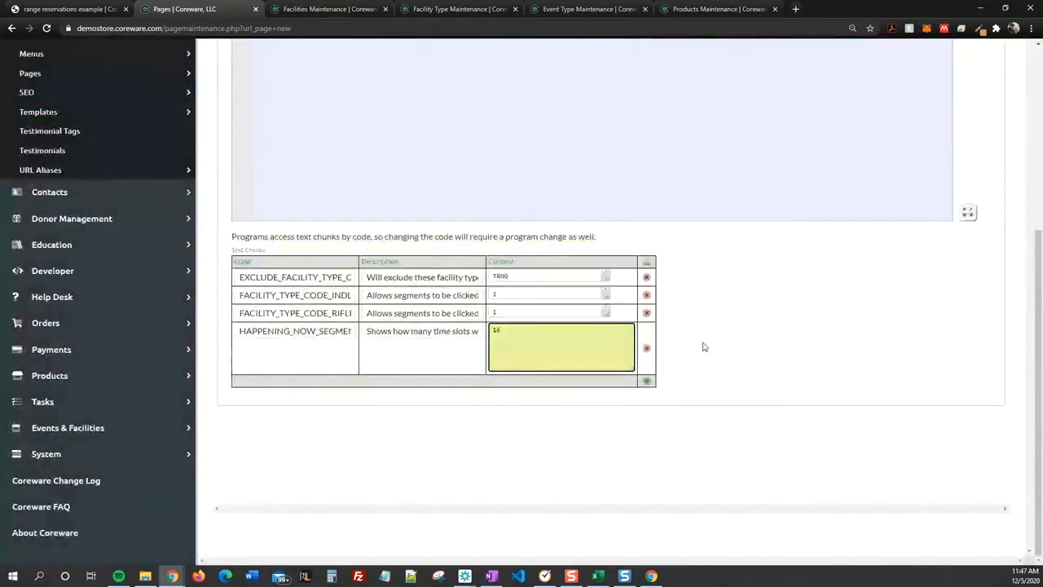
{"action": "scroll", "coordinate": [747, 368], "scroll_direction": "up", "scroll_amount": 4}
{"action": "left_click", "coordinate": [73, 11]}
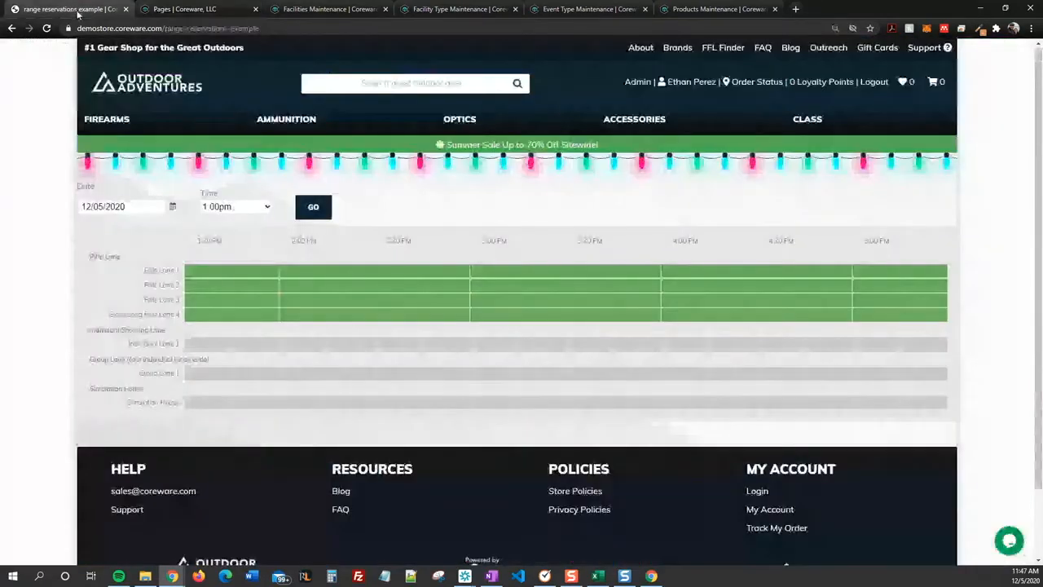
{"action": "left_click", "coordinate": [46, 27]}
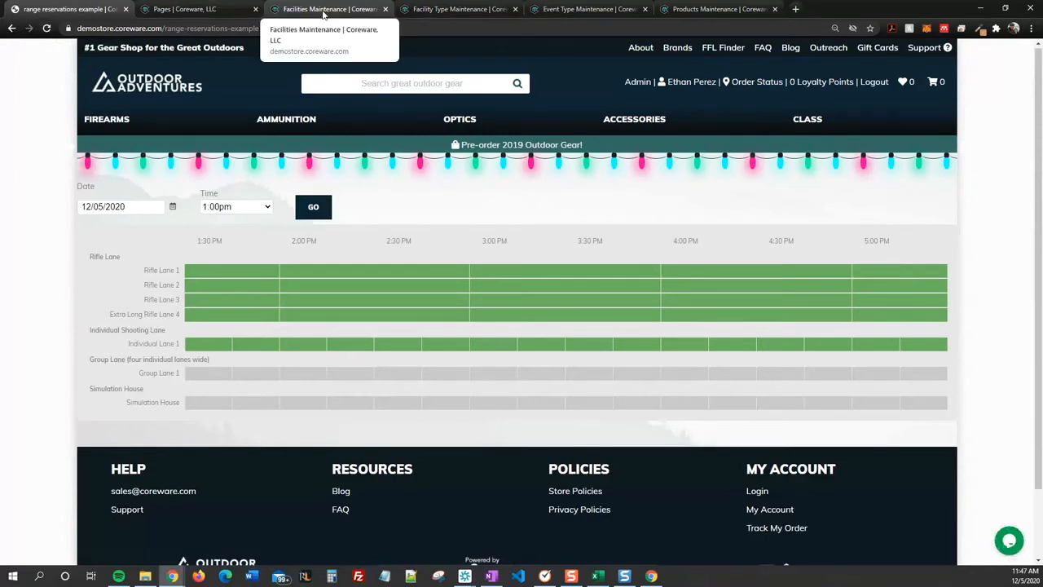
{"action": "left_click_drag", "start_coordinate": [143, 269], "coordinate": [88, 262]}
{"action": "left_click_drag", "start_coordinate": [89, 330], "coordinate": [167, 334]}
{"action": "left_click", "coordinate": [172, 331]}
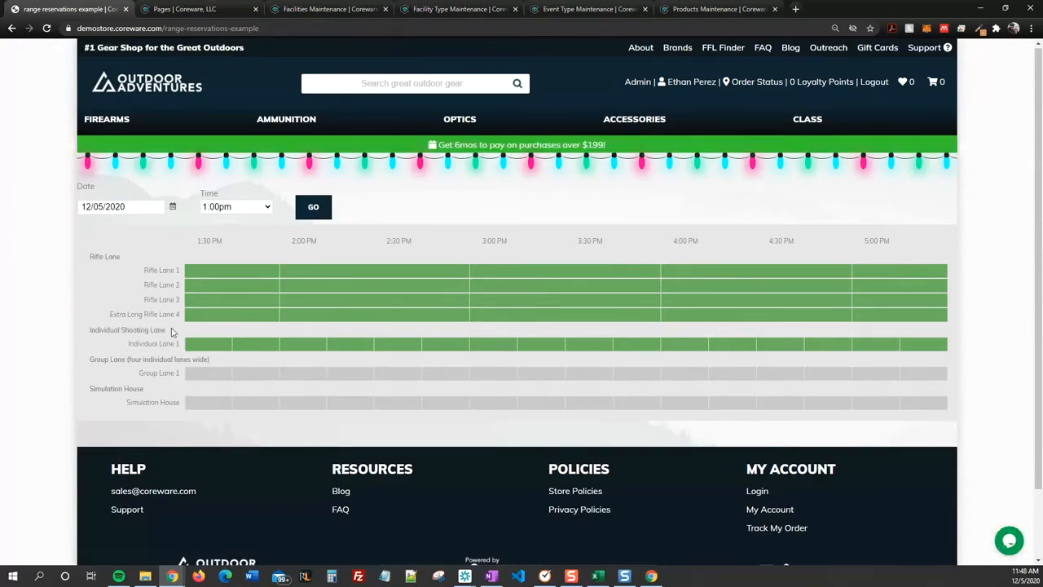
- Open the Rifle Lane 1 facility record and review its weekly availability hours
{"action": "left_click", "coordinate": [335, 10]}
{"action": "left_click", "coordinate": [429, 95]}
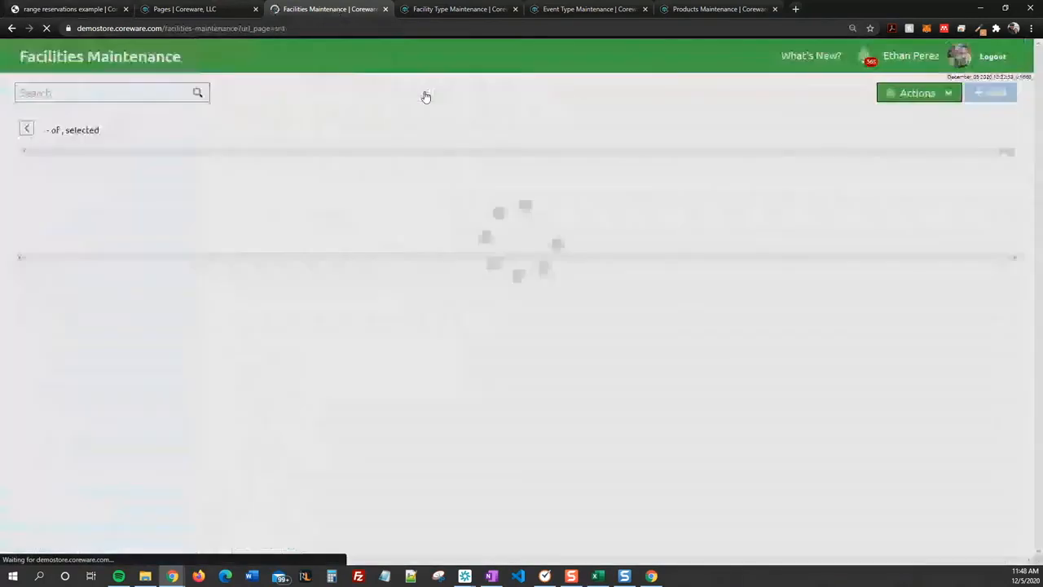
{"action": "left_click", "coordinate": [472, 240]}
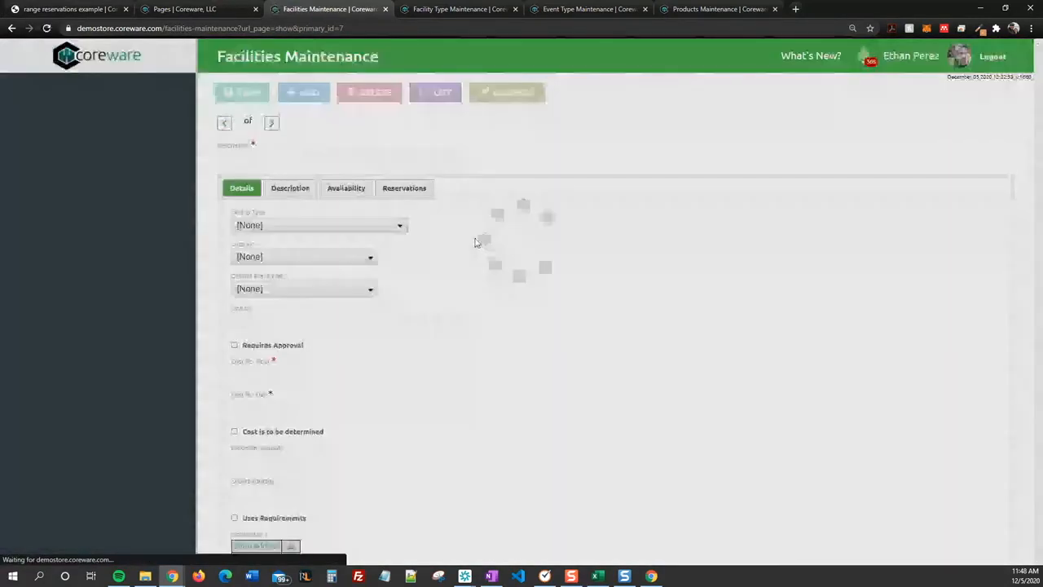
{"action": "scroll", "coordinate": [505, 309], "scroll_direction": "down", "scroll_amount": 1}
{"action": "scroll", "coordinate": [504, 308], "scroll_direction": "up", "scroll_amount": 1}
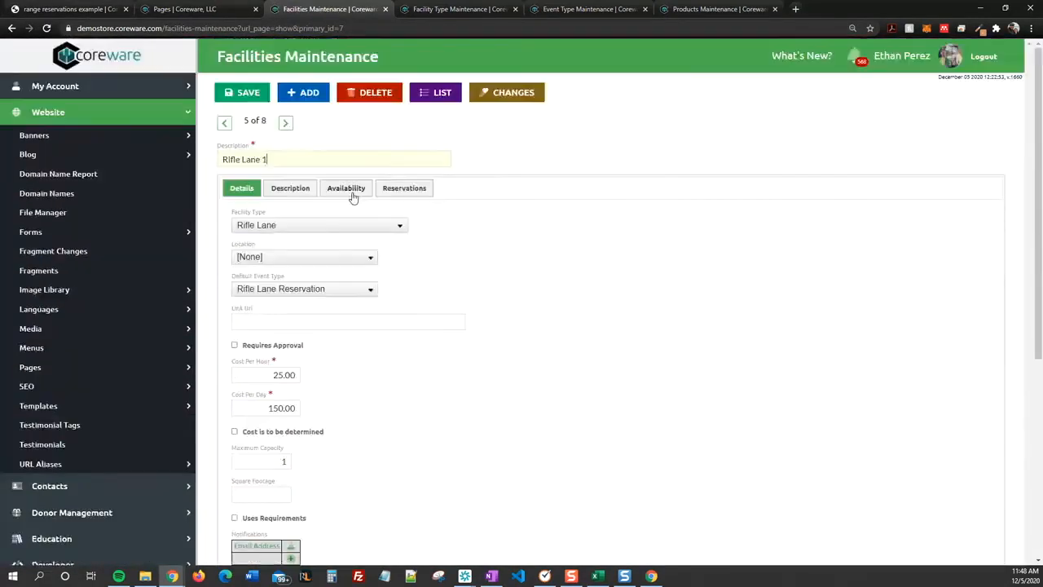
{"action": "left_click", "coordinate": [340, 193]}
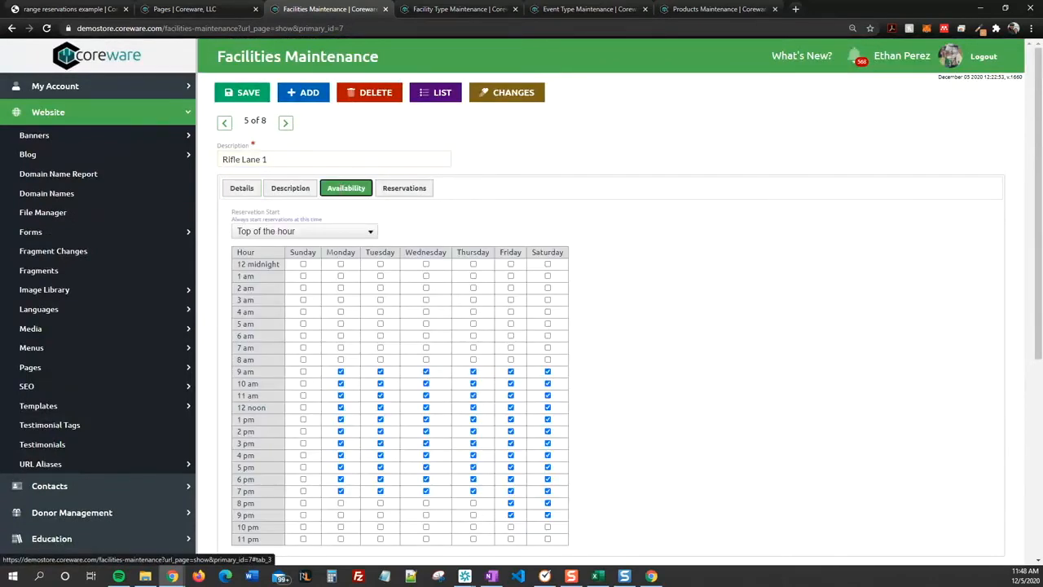
{"action": "scroll", "coordinate": [573, 296], "scroll_direction": "down", "scroll_amount": 1}
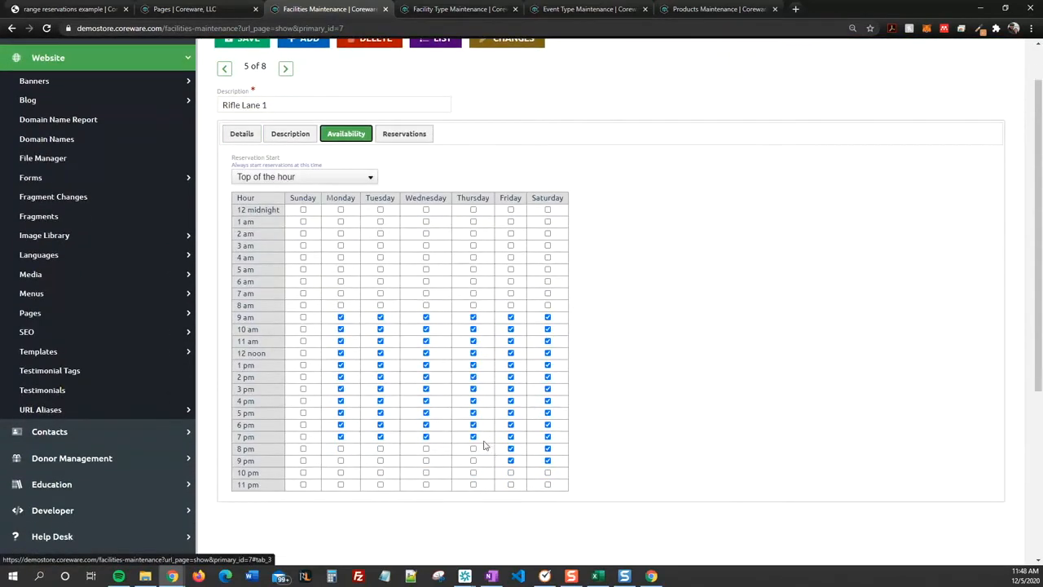
{"action": "left_click", "coordinate": [510, 461]}
- Set Rifle Lane 1's reservation start to None, save, and reload the range reservations page to check its segments
{"action": "left_click", "coordinate": [277, 177]}
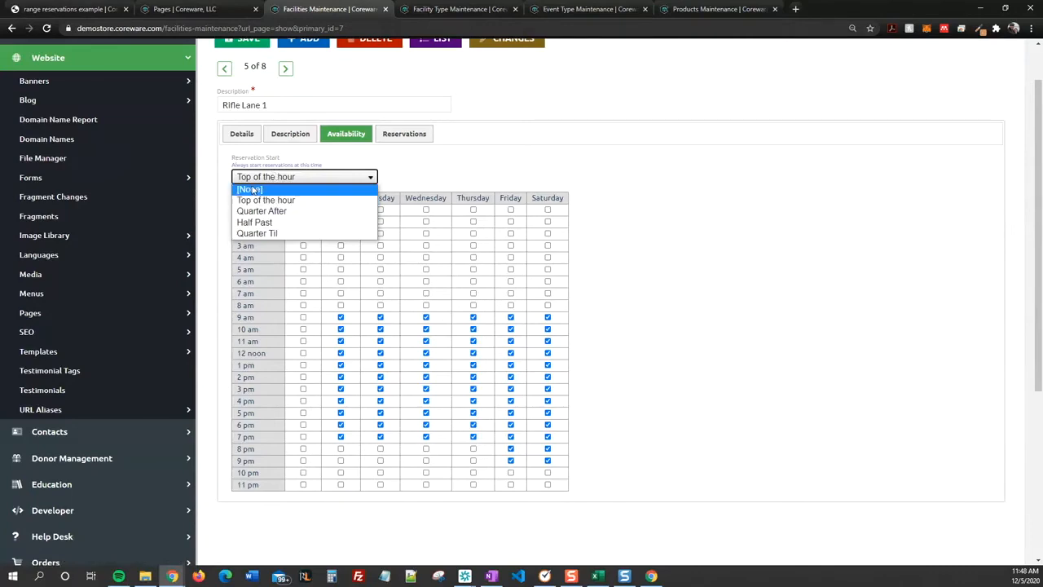
{"action": "left_click", "coordinate": [251, 190]}
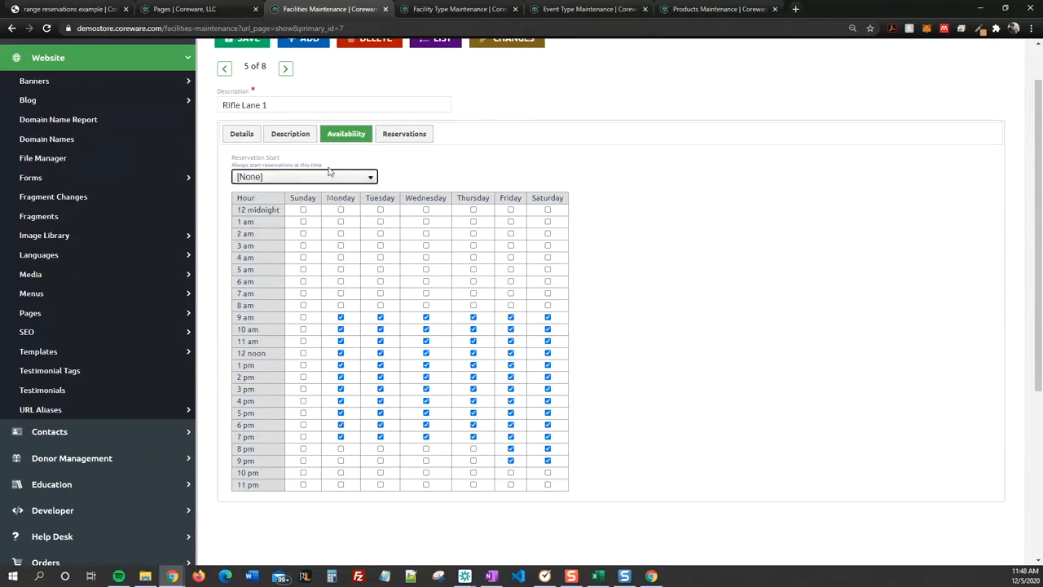
{"action": "scroll", "coordinate": [330, 171], "scroll_direction": "up", "scroll_amount": 1}
{"action": "left_click", "coordinate": [249, 93]}
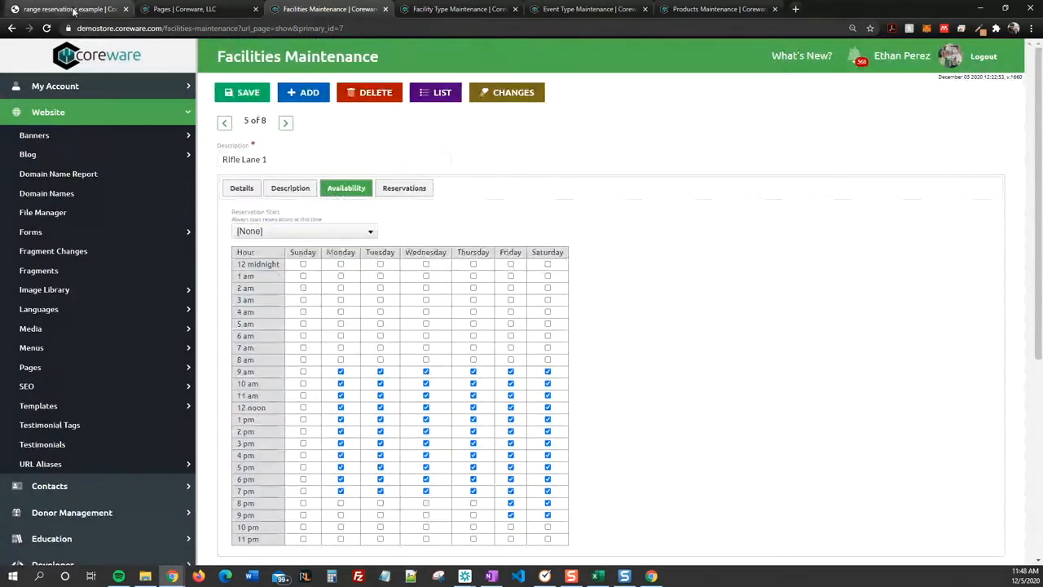
{"action": "left_click", "coordinate": [73, 10]}
{"action": "key", "text": "F5"}
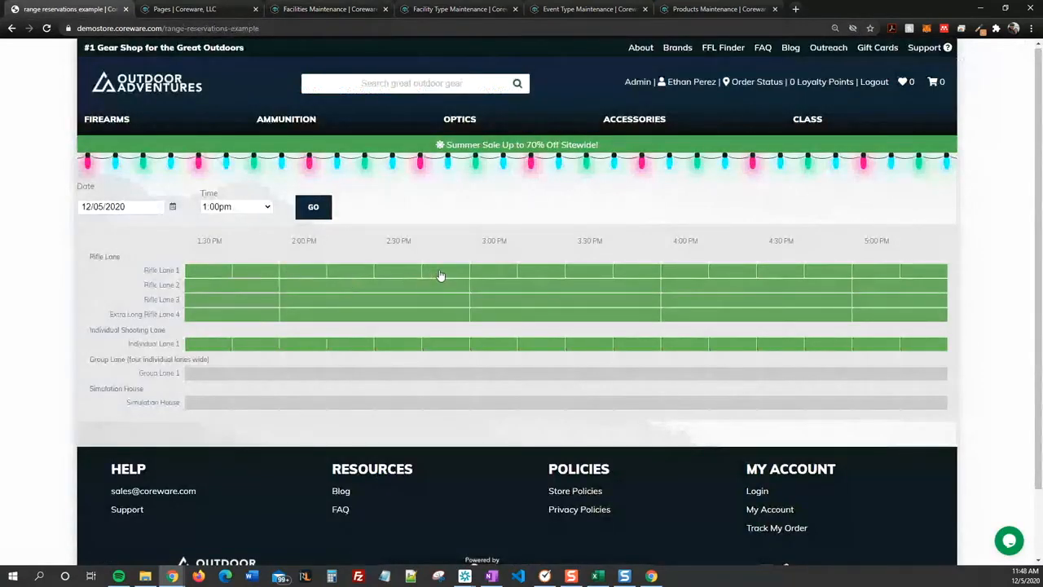
- Set Rifle Lane 1's reservation start to Top of the hour and save the facility
{"action": "left_click", "coordinate": [333, 9]}
{"action": "left_click", "coordinate": [326, 231]}
{"action": "left_click", "coordinate": [277, 246]}
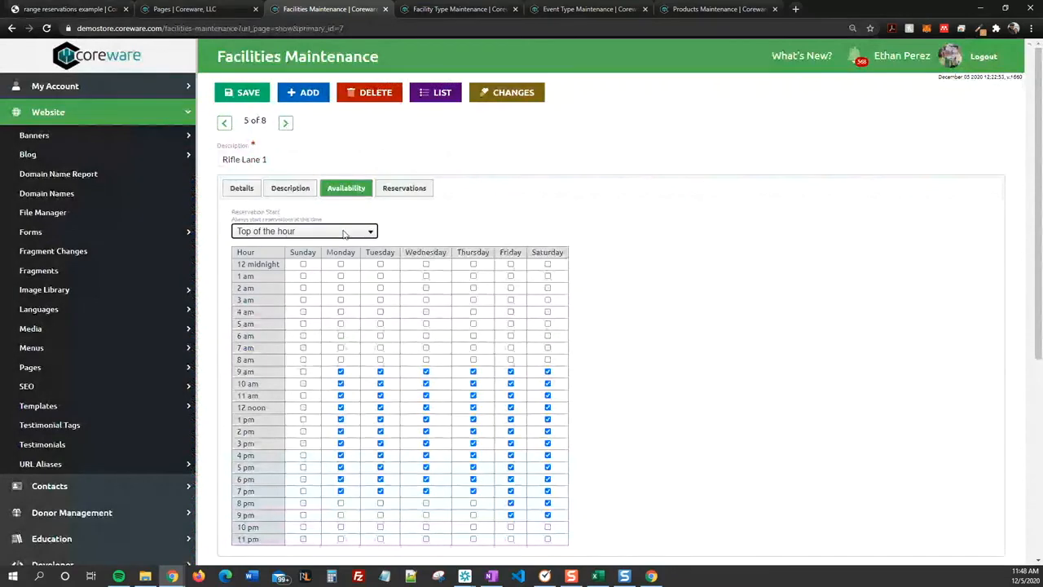
{"action": "left_click", "coordinate": [243, 96]}
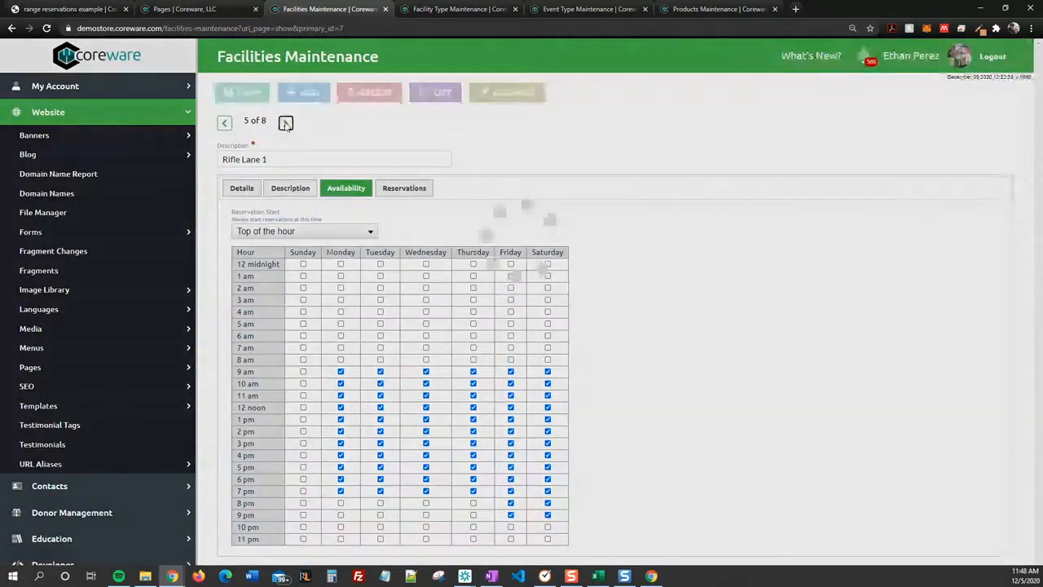
- Set Rifle Lane 2's reservation start to Quarter After, save, and reload the range reservations page to check its segments
{"action": "left_click", "coordinate": [281, 231]}
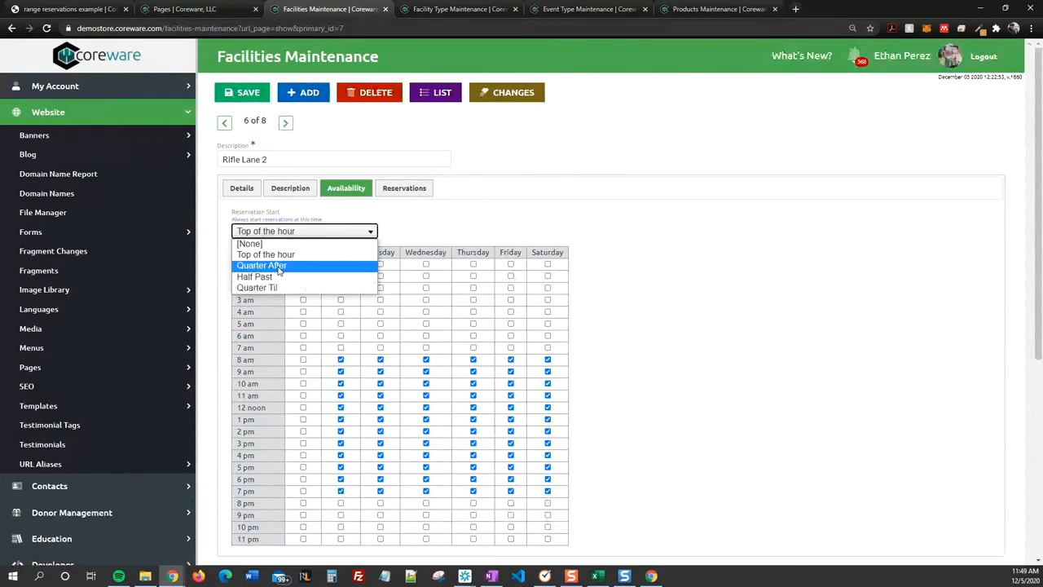
{"action": "left_click", "coordinate": [279, 269]}
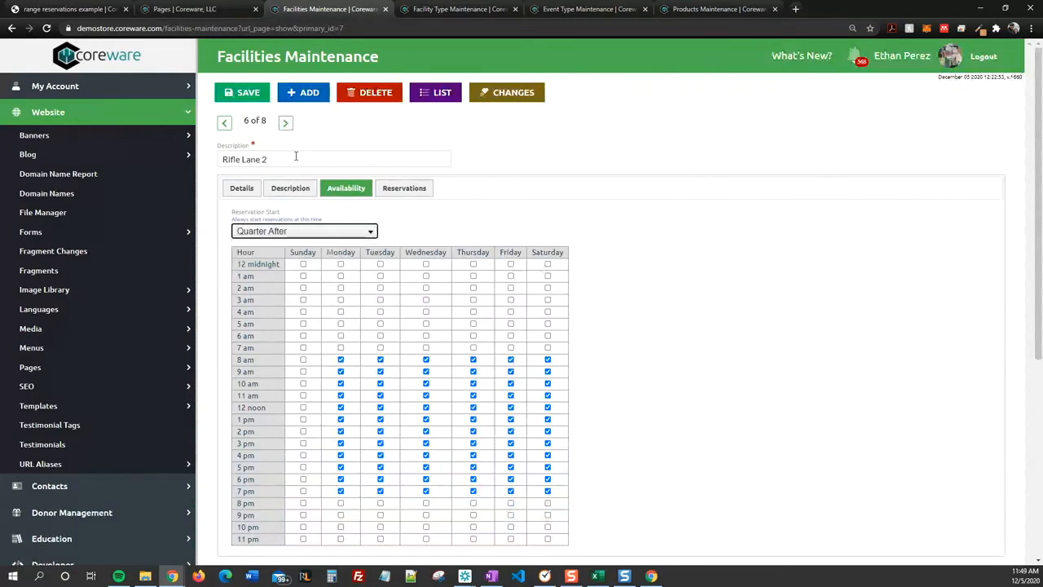
{"action": "left_click", "coordinate": [243, 93]}
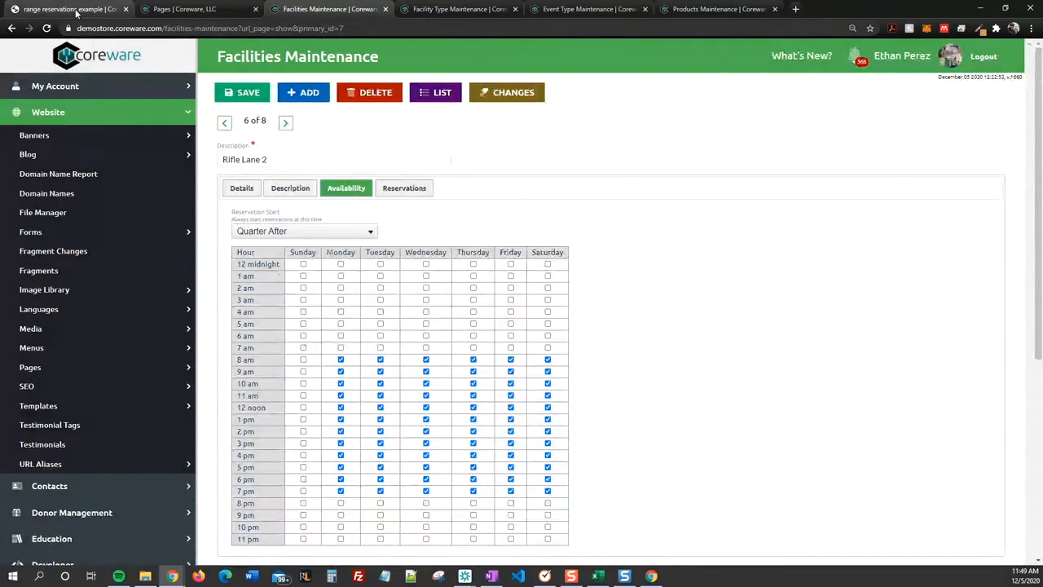
{"action": "left_click", "coordinate": [76, 11]}
{"action": "left_click", "coordinate": [46, 27]}
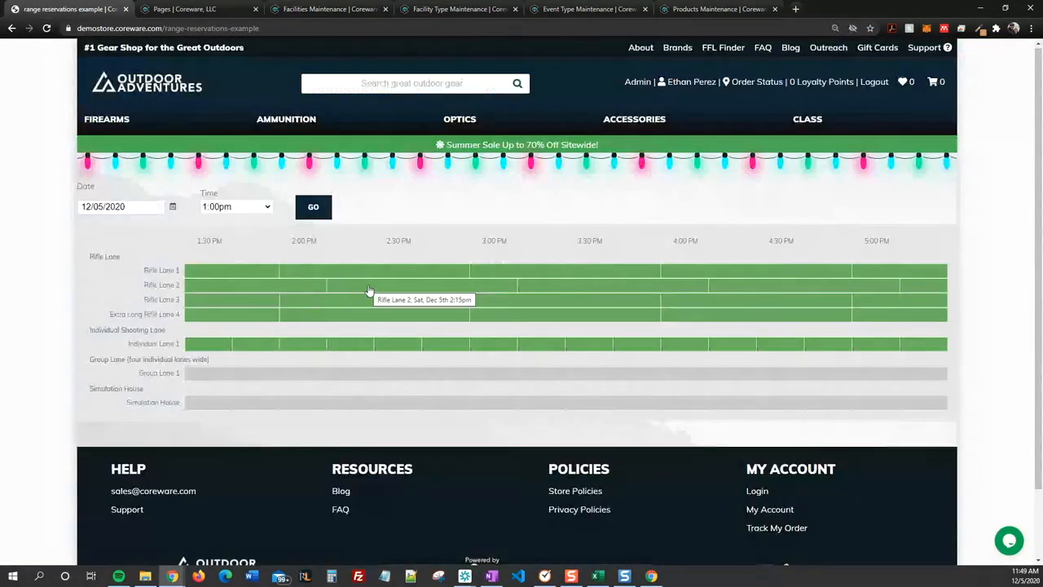
- Set Rifle Lane 3's reservation start to Half Past and save the facility
{"action": "left_click", "coordinate": [303, 10]}
{"action": "left_click", "coordinate": [286, 122]}
{"action": "left_click", "coordinate": [277, 232]}
{"action": "left_click", "coordinate": [273, 277]}
{"action": "left_click", "coordinate": [243, 96]}
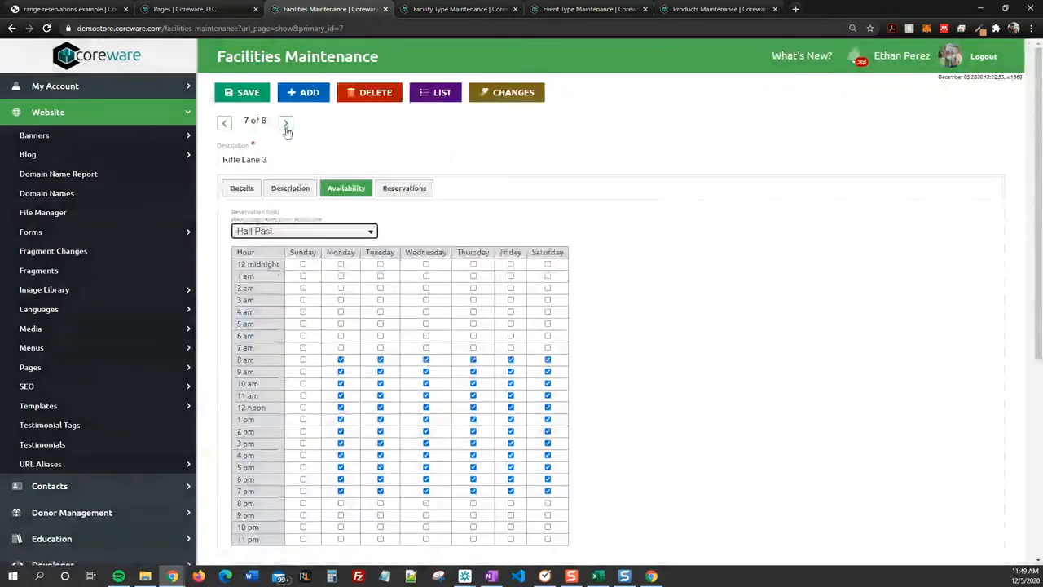
- Set Extra Long Rifle Lane 4's reservation start to Quarter Til, save, and check the range reservations page
{"action": "left_click", "coordinate": [285, 124]}
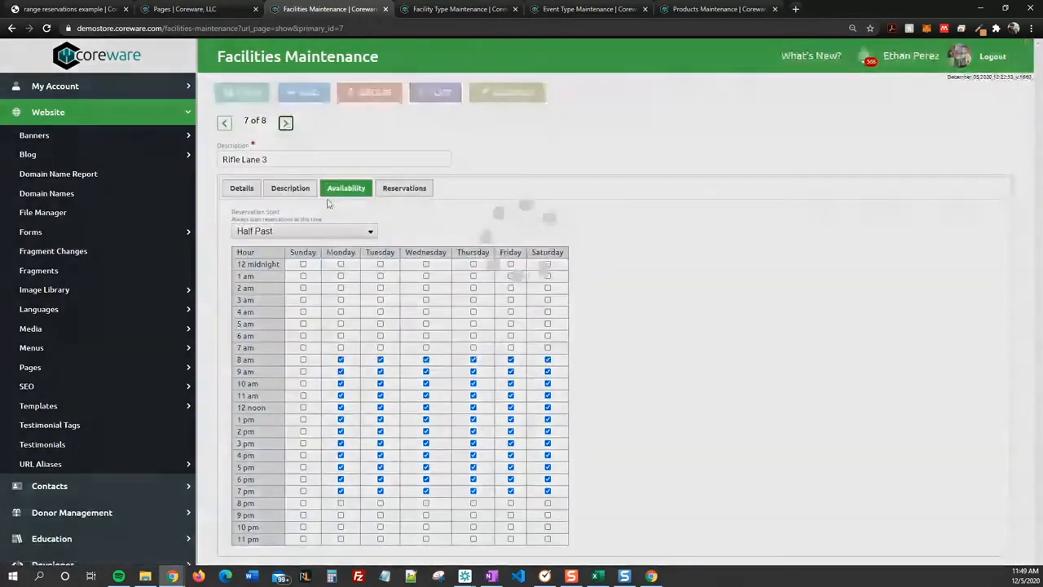
{"action": "left_click", "coordinate": [245, 95]}
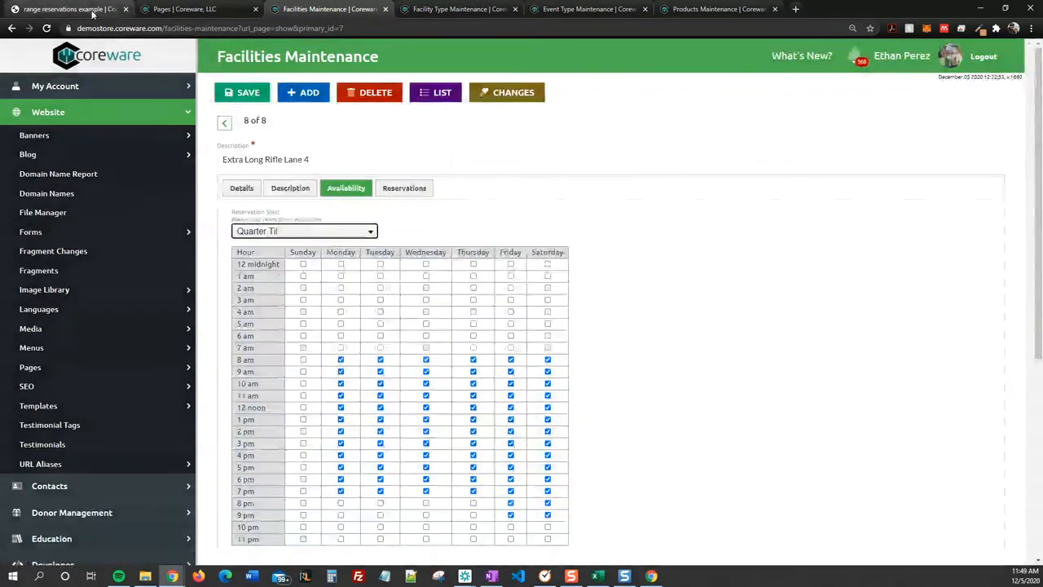
{"action": "left_click", "coordinate": [69, 9]}
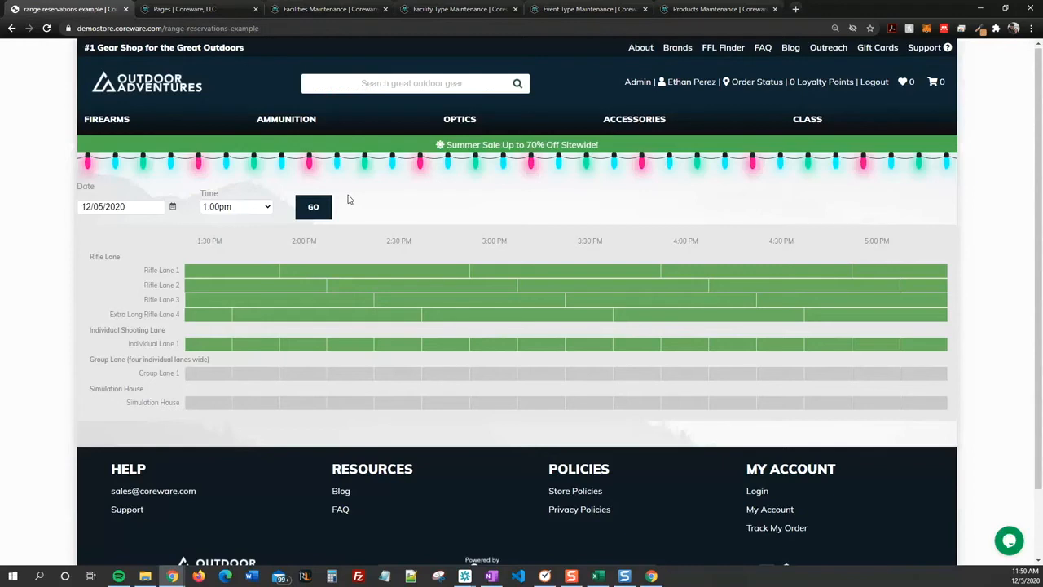
- Add a TIME_INCREMENT text chunk to the range reservations example page, described as "Affect dropdown times - will still display by default 15 minute increments"
{"action": "key", "text": "alt+Tab"}
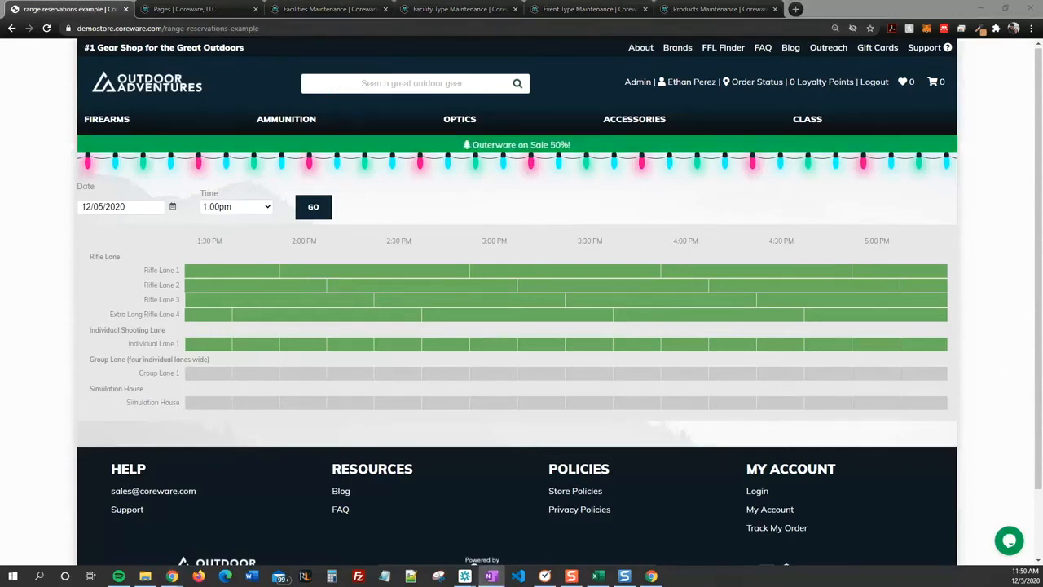
{"action": "left_click", "coordinate": [200, 9]}
{"action": "scroll", "coordinate": [596, 400], "scroll_direction": "down", "scroll_amount": 3}
{"action": "left_click", "coordinate": [326, 400]}
{"action": "type", "text": "increment"}
{"action": "key", "text": "Tab"}
{"action": "type", "text": "half"}
{"action": "key", "text": "BackSpace"}
{"action": "key", "text": "BackSpace"}
{"action": "key", "text": "BackSpace"}
{"action": "key", "text": "BackSpace"}
{"action": "type", "text": "Affect dropdown times"}
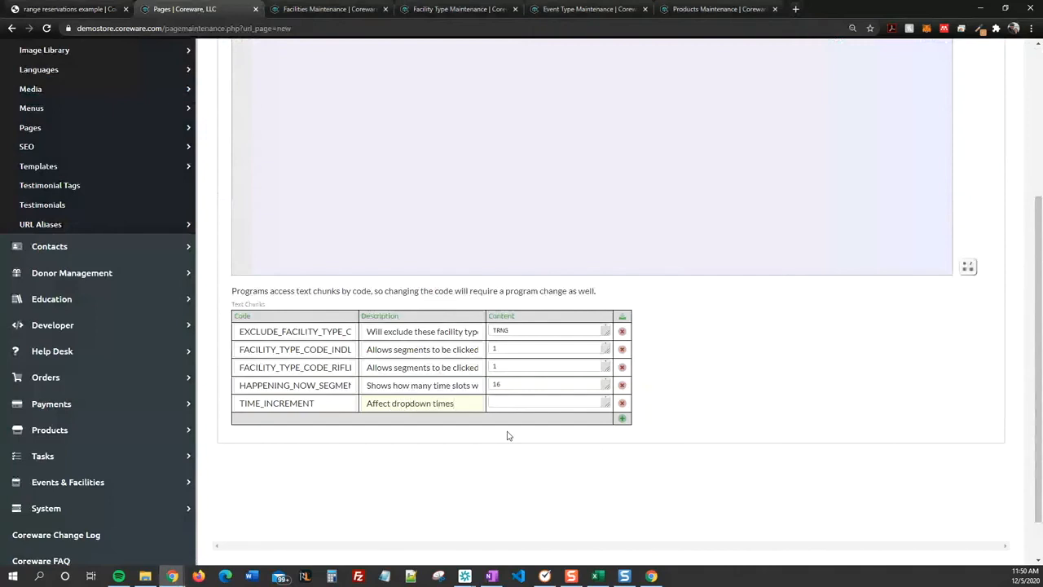
{"action": "type", "text": " - will still displa"}
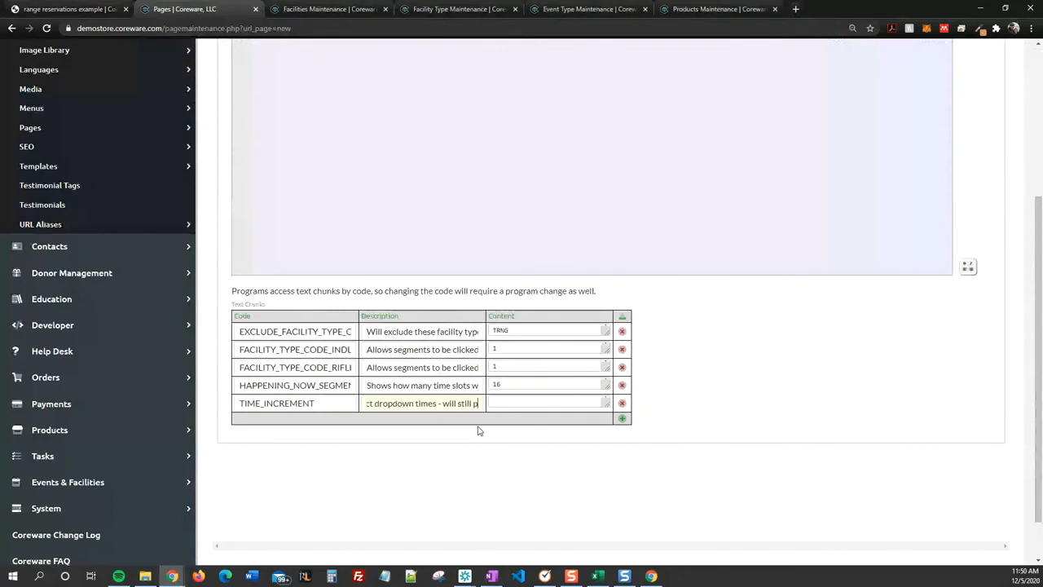
{"action": "type", "text": "y by defau"}
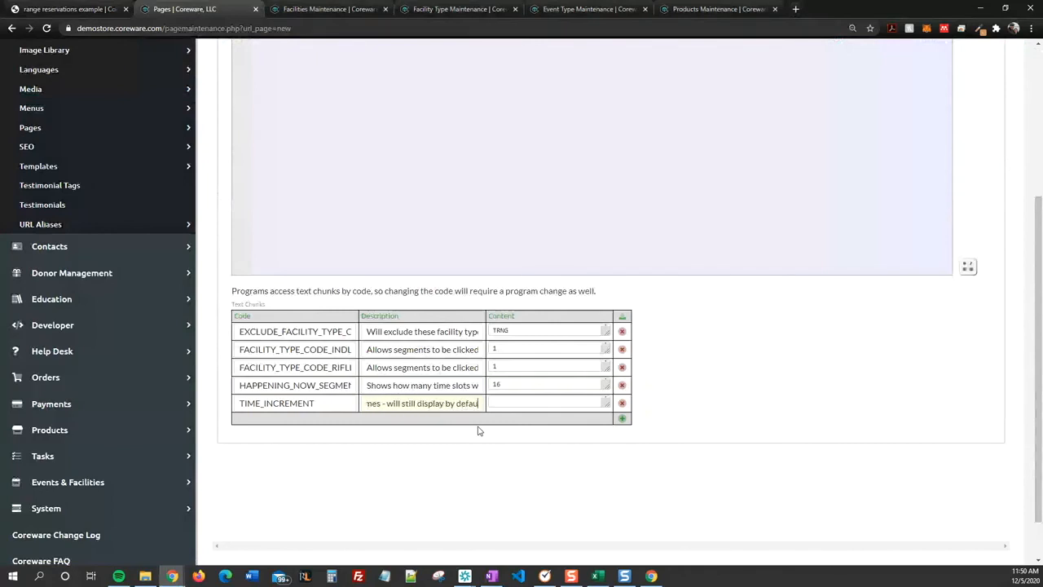
{"action": "type", "text": "lt 15 minute increments"}
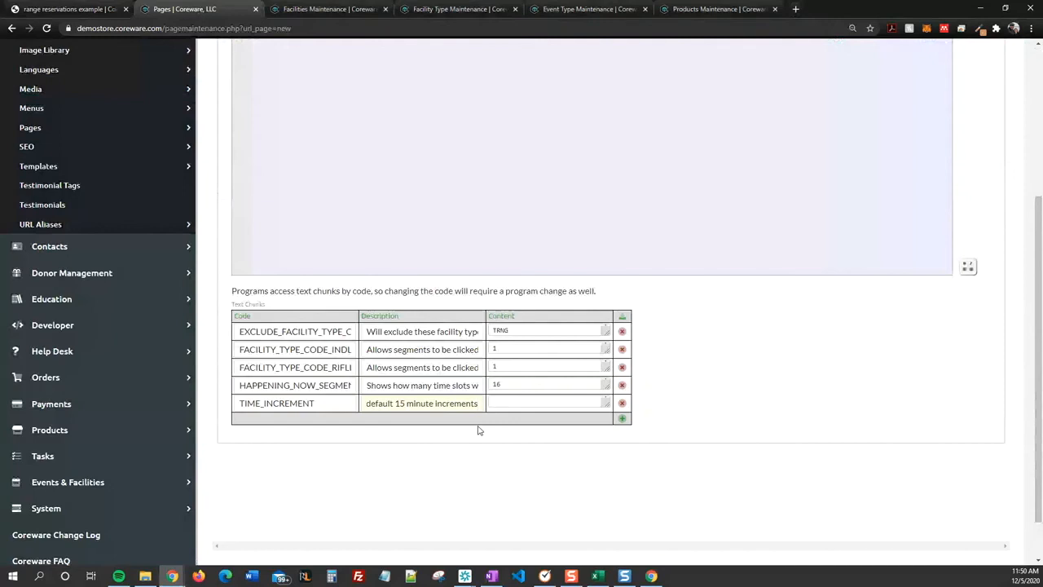
- Set the content of the TIME_INCREMENT text chunk to 30 and save the page record
{"action": "left_click", "coordinate": [517, 402]}
{"action": "type", "text": "30"}
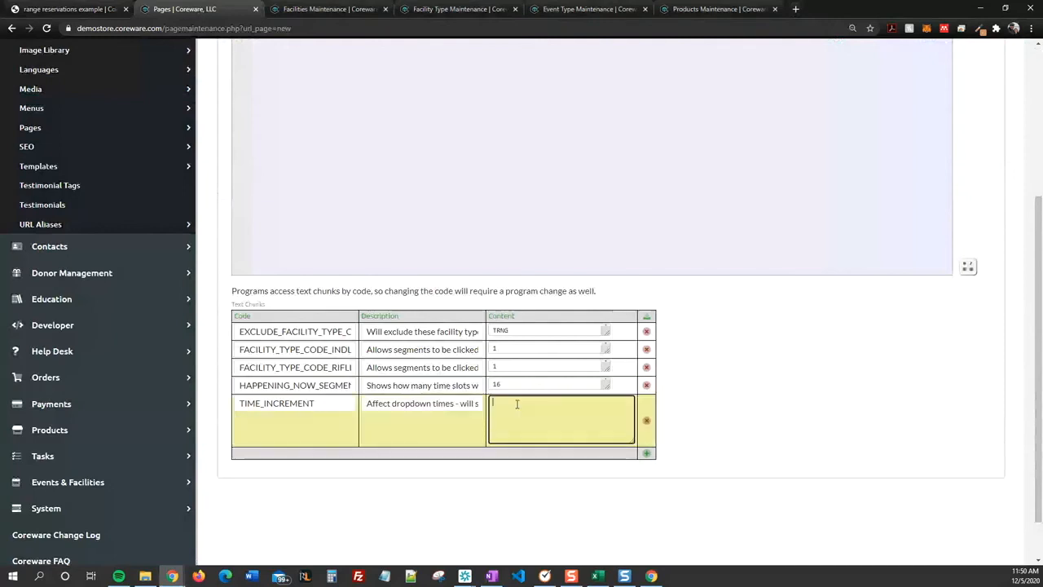
{"action": "left_click", "coordinate": [731, 371]}
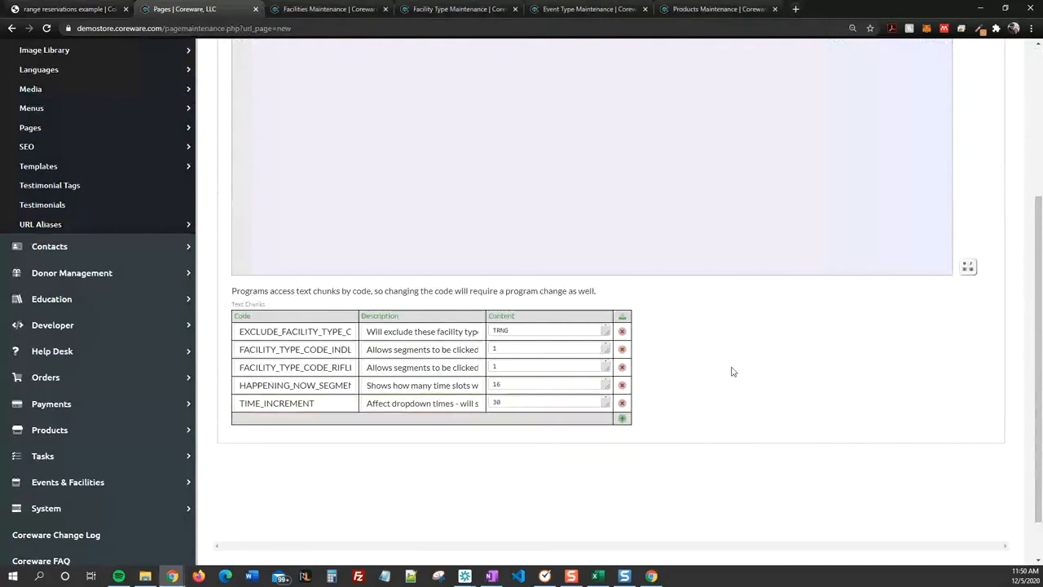
{"action": "scroll", "coordinate": [714, 380], "scroll_direction": "up", "scroll_amount": 2}
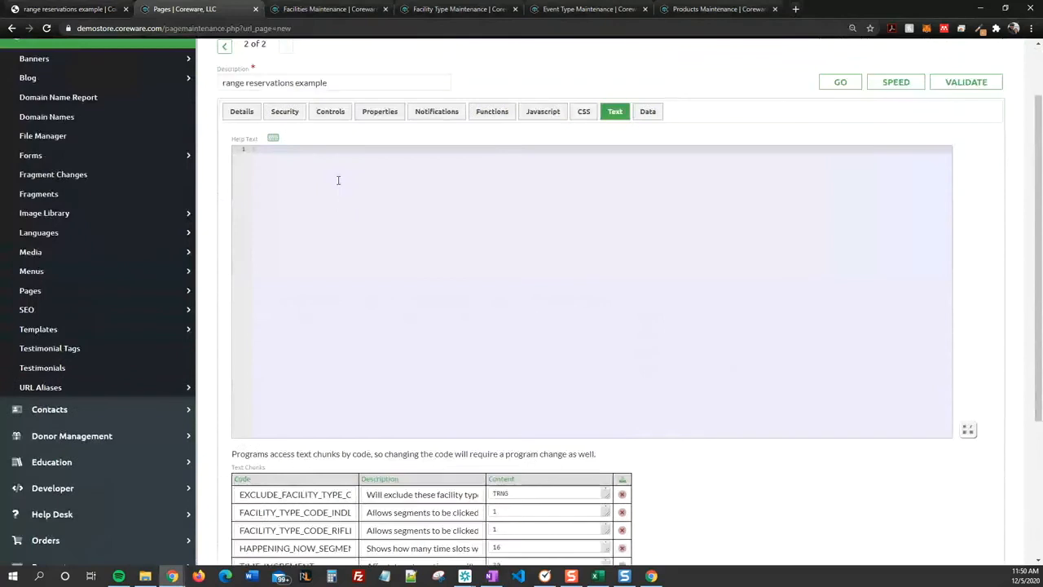
{"action": "scroll", "coordinate": [338, 180], "scroll_direction": "up", "scroll_amount": 1}
{"action": "left_click", "coordinate": [244, 93]}
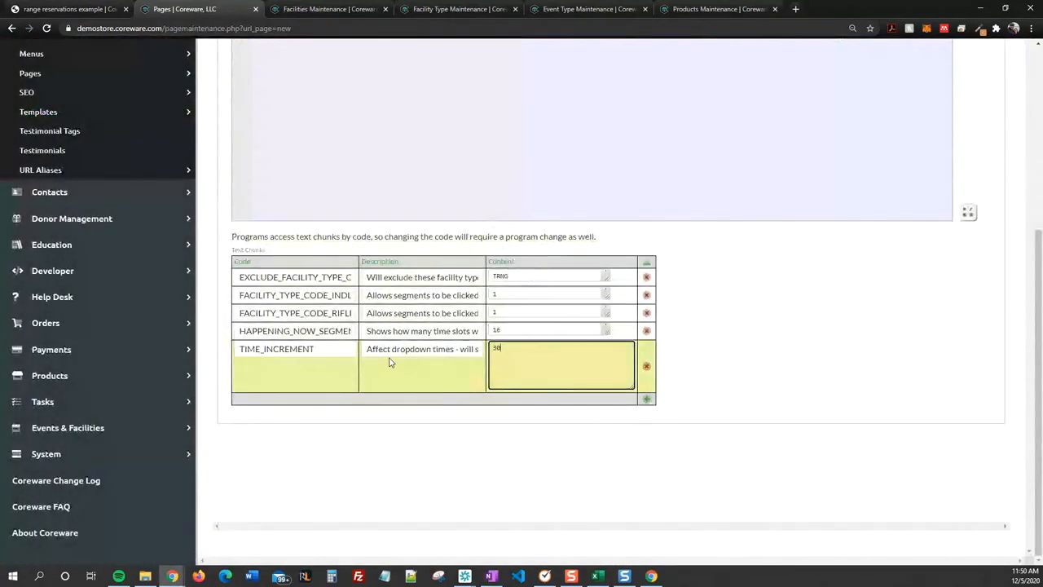
- Review the available reservation start options on the Extra Long Rifle Lane 4 facility
{"action": "left_click", "coordinate": [430, 8]}
{"action": "left_click", "coordinate": [337, 8]}
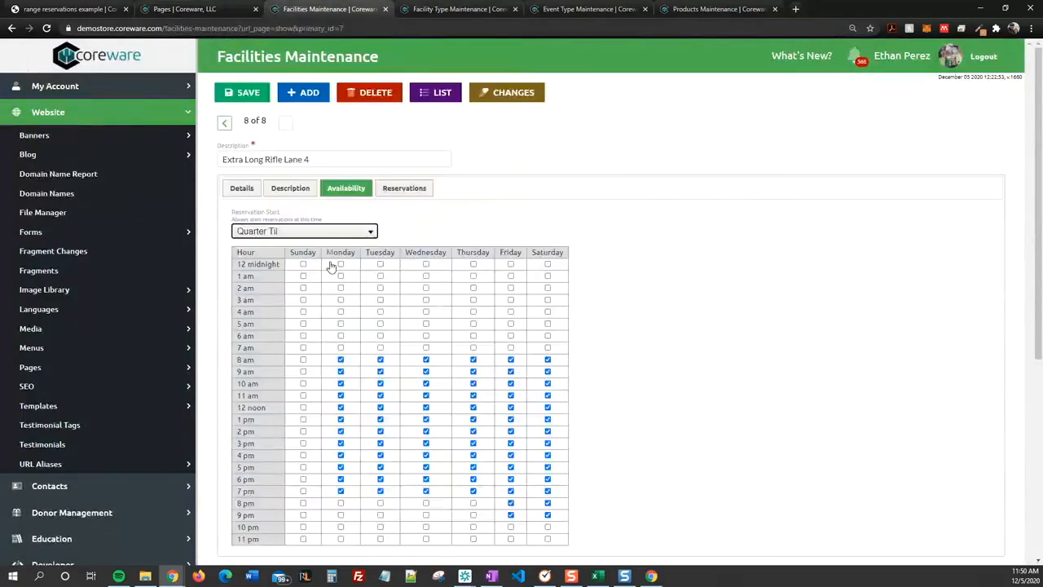
{"action": "left_click", "coordinate": [284, 232]}
{"action": "left_click", "coordinate": [284, 232]}
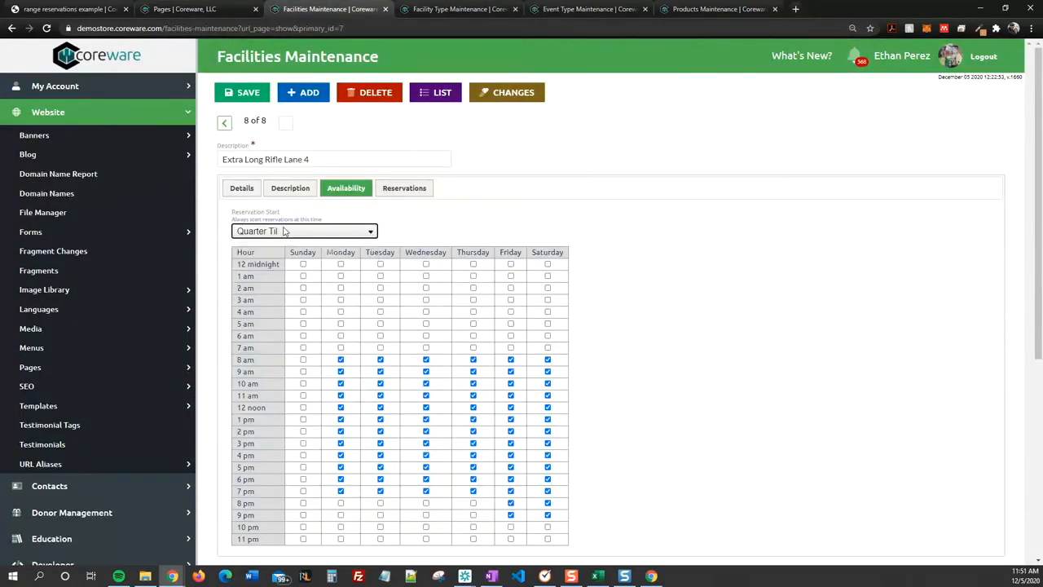
{"action": "left_click", "coordinate": [284, 231]}
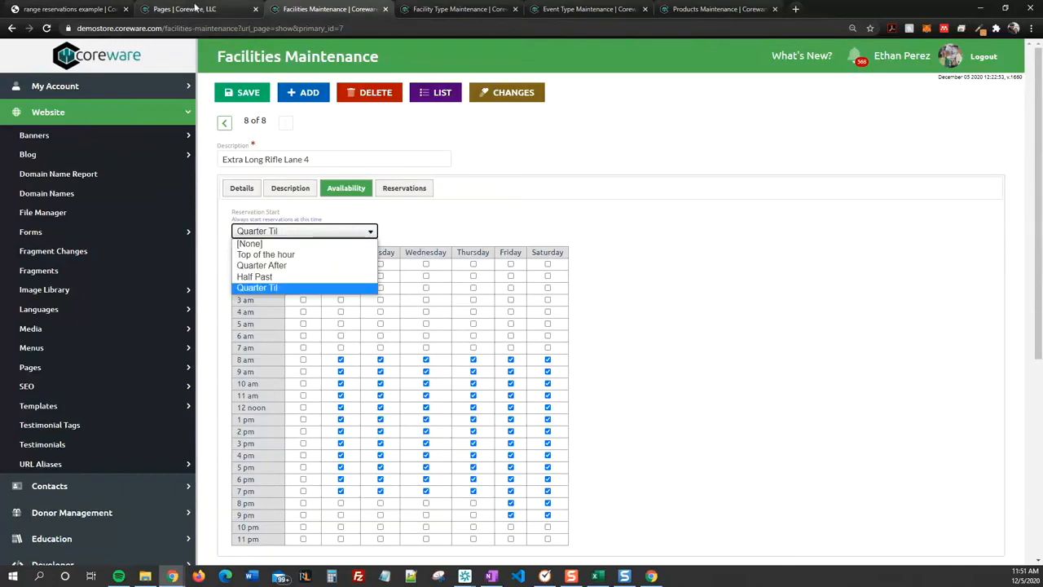
- Save the range reservations example page record again and reload the reservations page to check the time display
{"action": "left_click", "coordinate": [182, 9]}
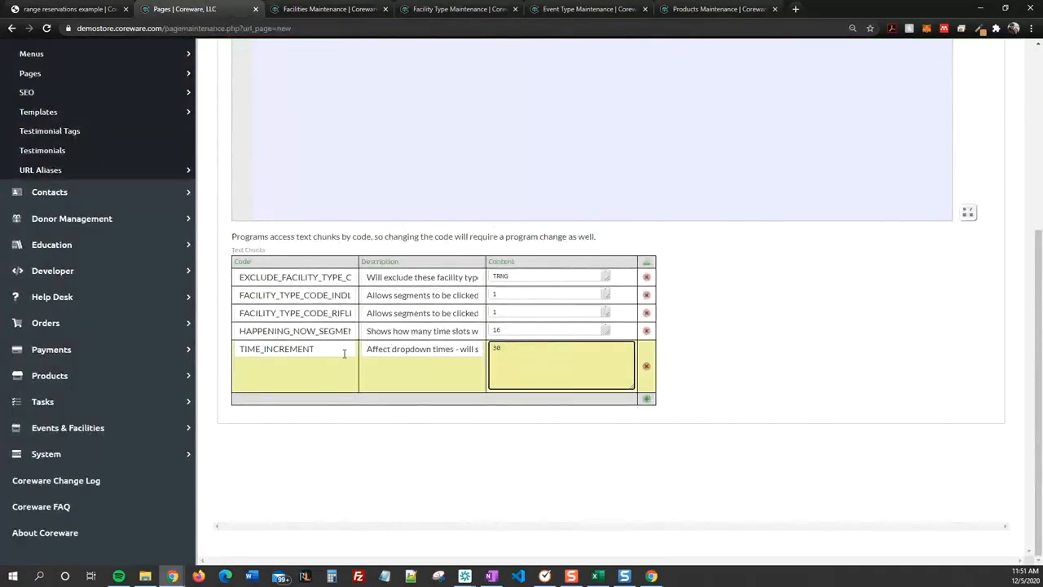
{"action": "scroll", "coordinate": [362, 344], "scroll_direction": "up", "scroll_amount": 3}
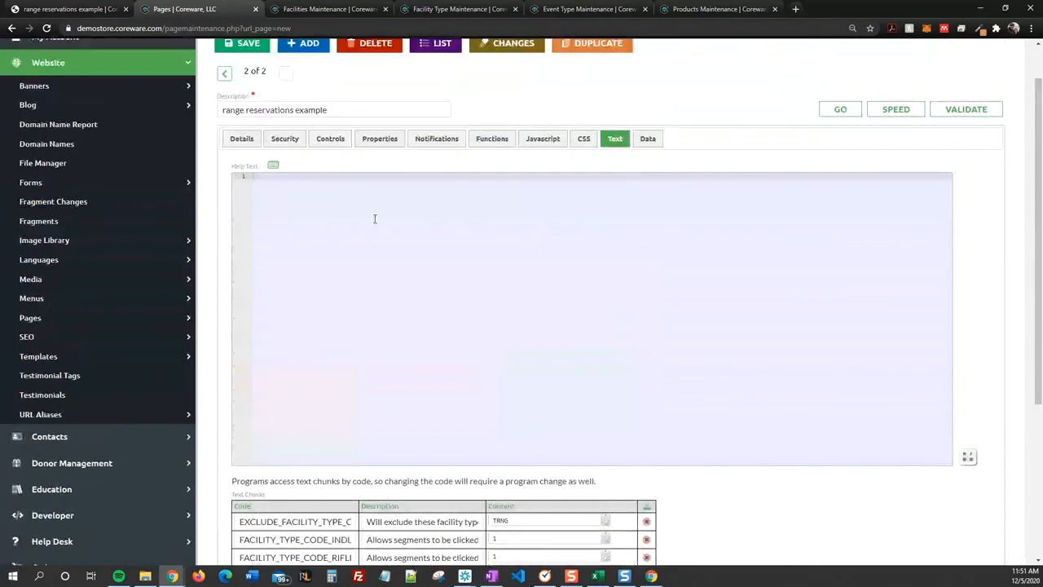
{"action": "scroll", "coordinate": [374, 219], "scroll_direction": "up", "scroll_amount": 1}
{"action": "left_click", "coordinate": [245, 92]}
{"action": "left_click", "coordinate": [87, 9]}
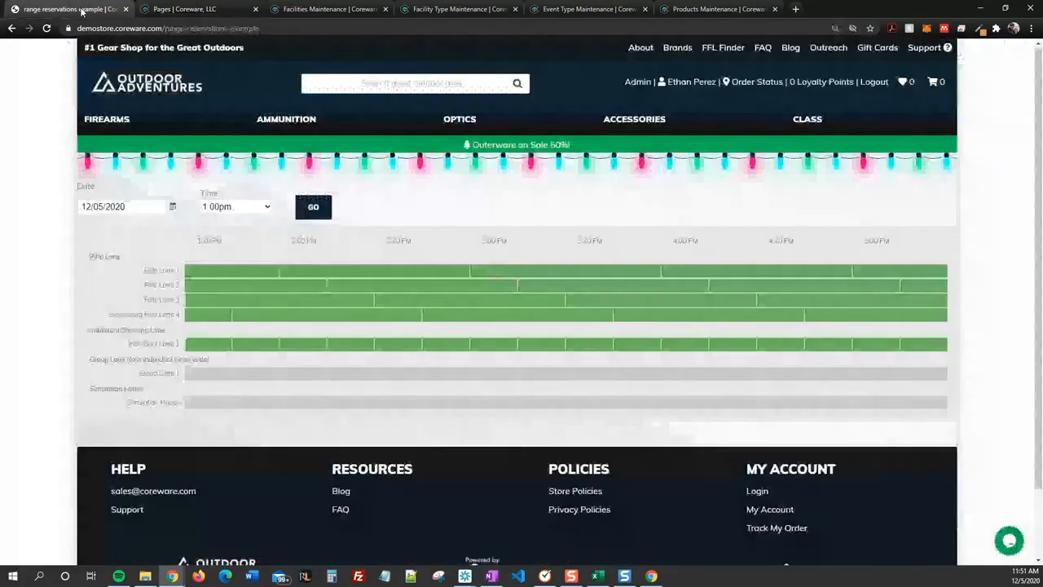
{"action": "left_click", "coordinate": [47, 28]}
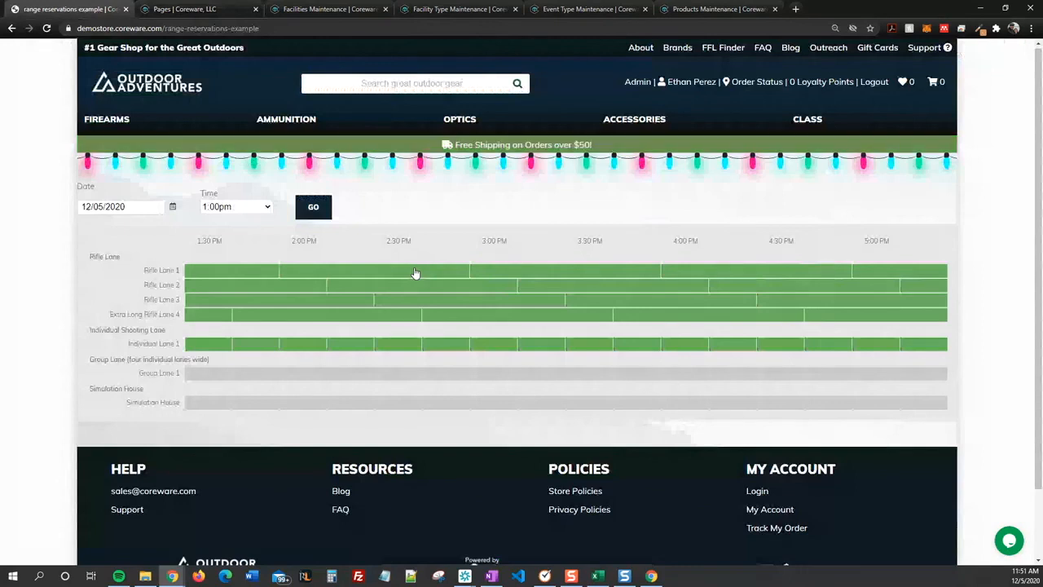
{"action": "right_click", "coordinate": [348, 200]}
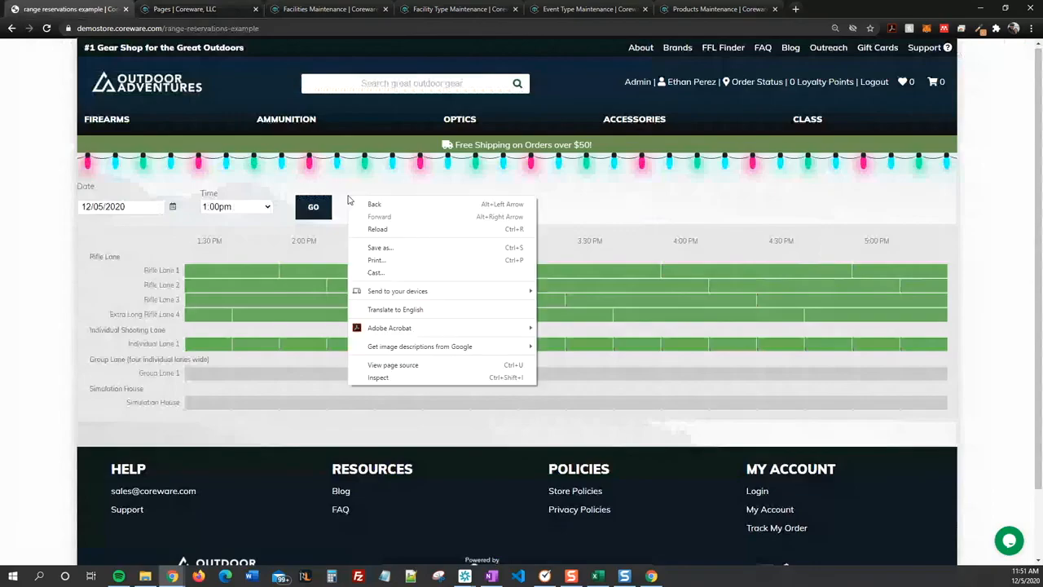